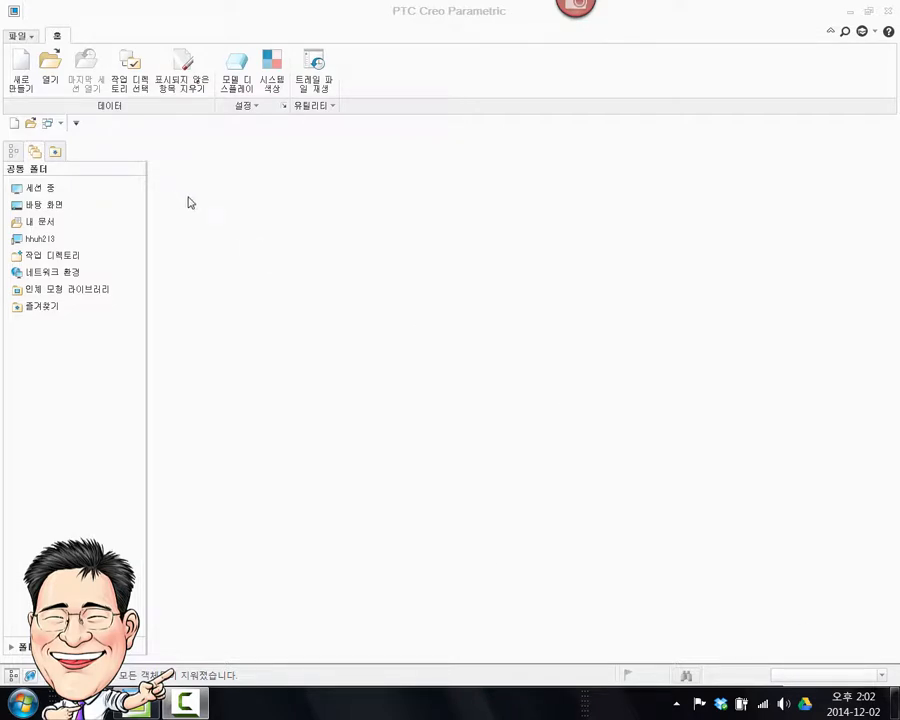
- Open the part file 01_vss1.prt from the 04_Shapes folder and check its datum display options
{"action": "left_click", "coordinate": [49, 72]}
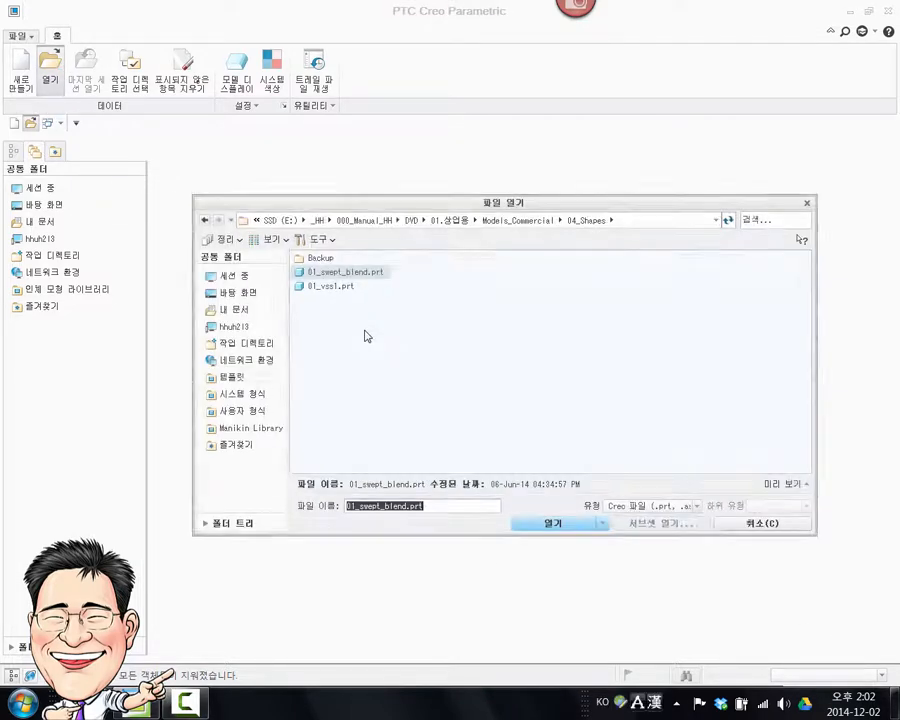
{"action": "double_click", "coordinate": [315, 283]}
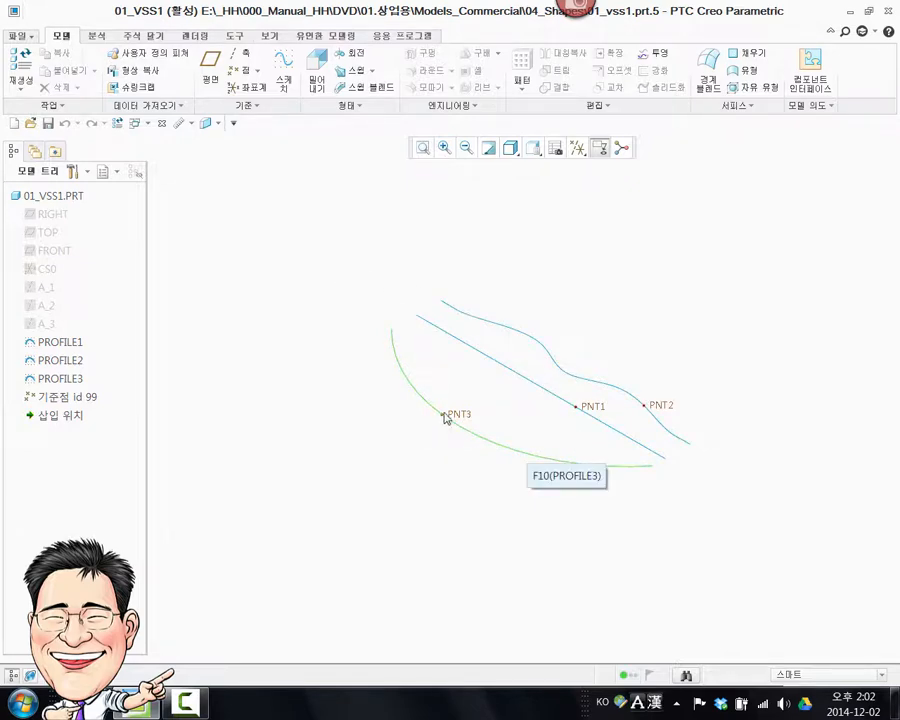
{"action": "left_click", "coordinate": [578, 148]}
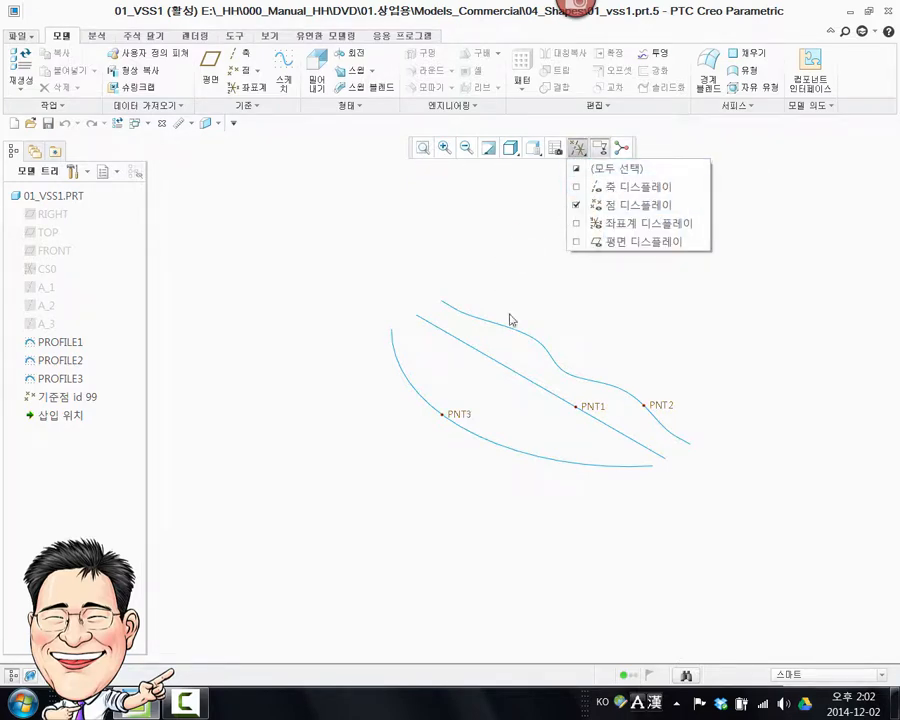
{"action": "left_click", "coordinate": [762, 399]}
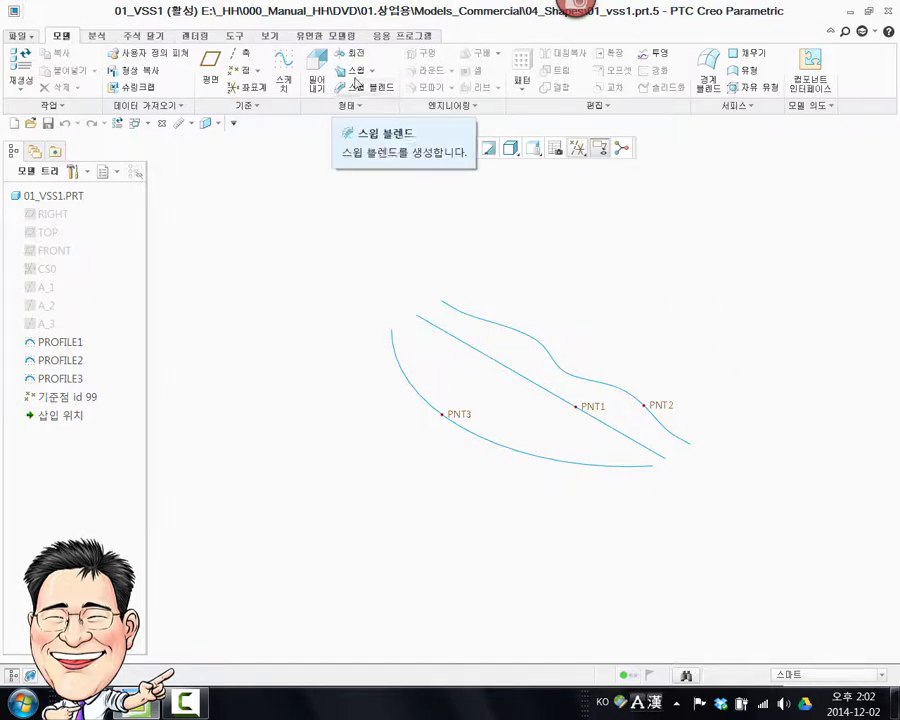
- Start a Sweep along the straight curve through PNT1 and flip its start point to the opposite end and back
{"action": "left_click", "coordinate": [350, 72]}
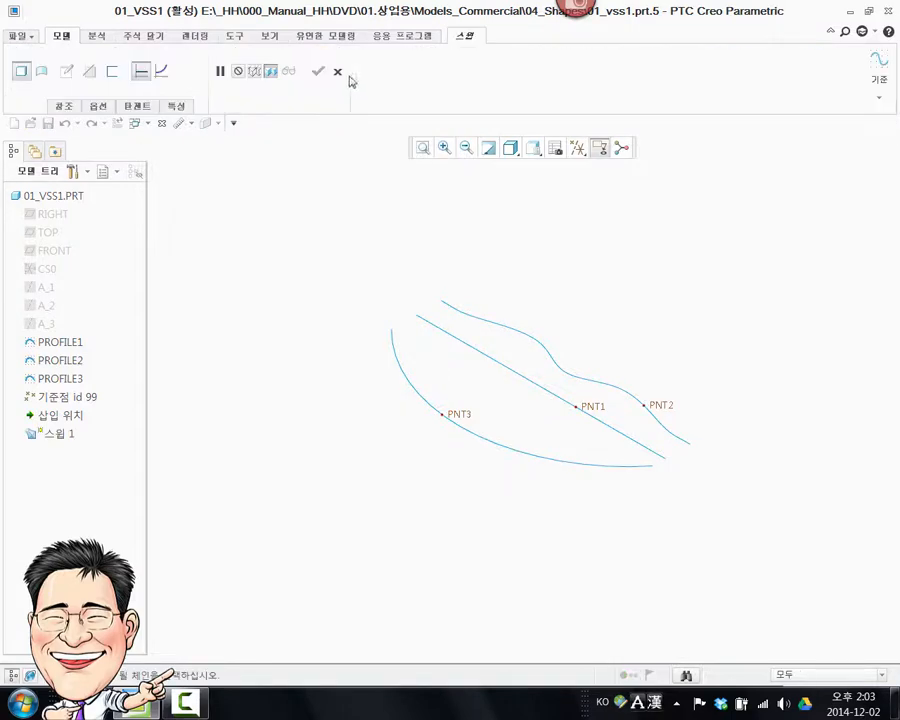
{"action": "left_click", "coordinate": [441, 332]}
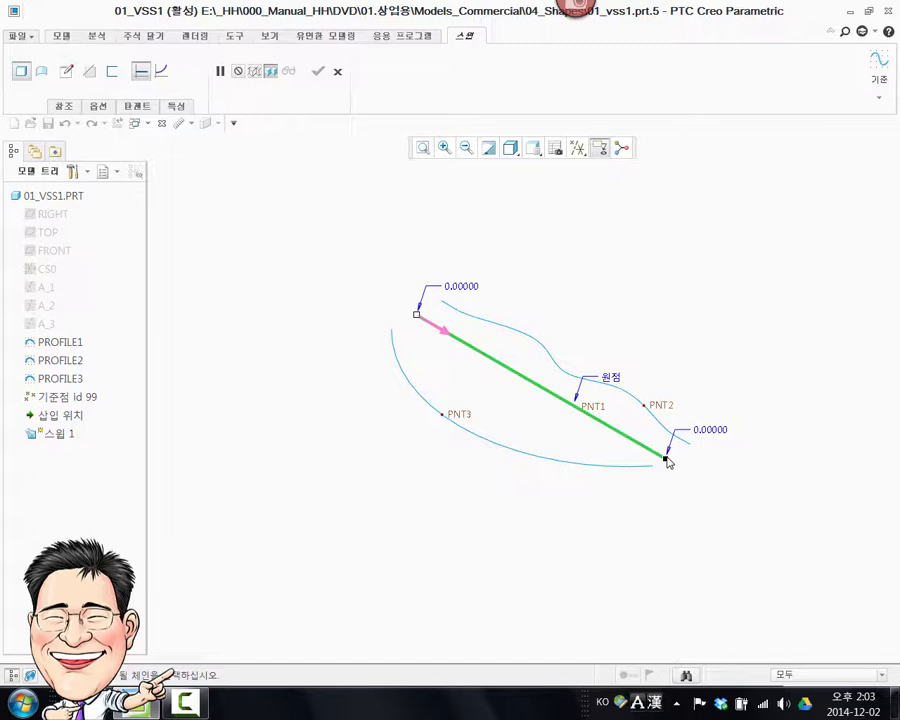
{"action": "left_click", "coordinate": [439, 334]}
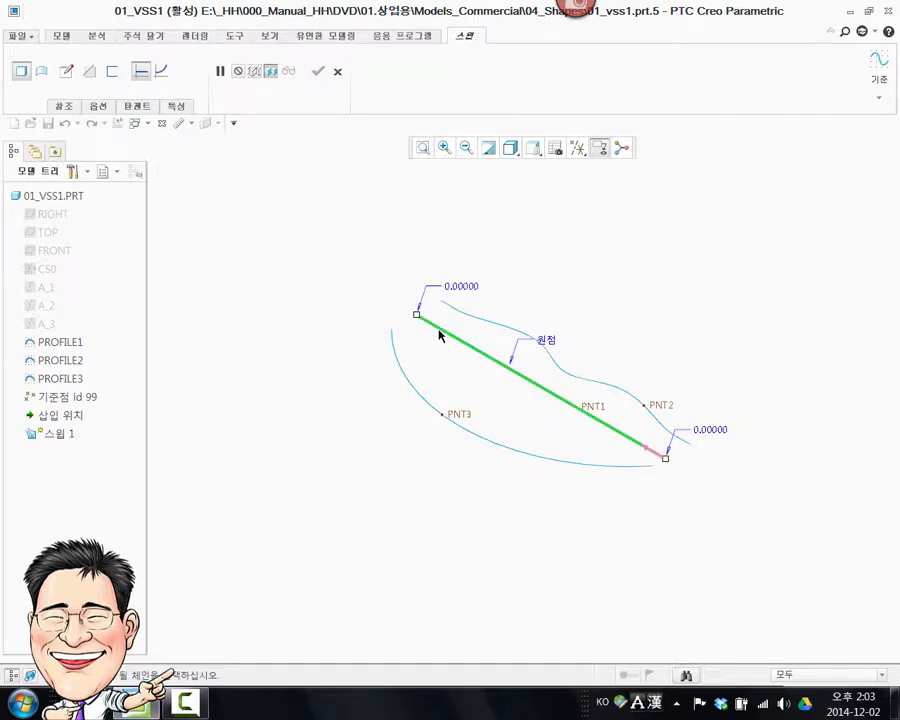
{"action": "left_click", "coordinate": [653, 452]}
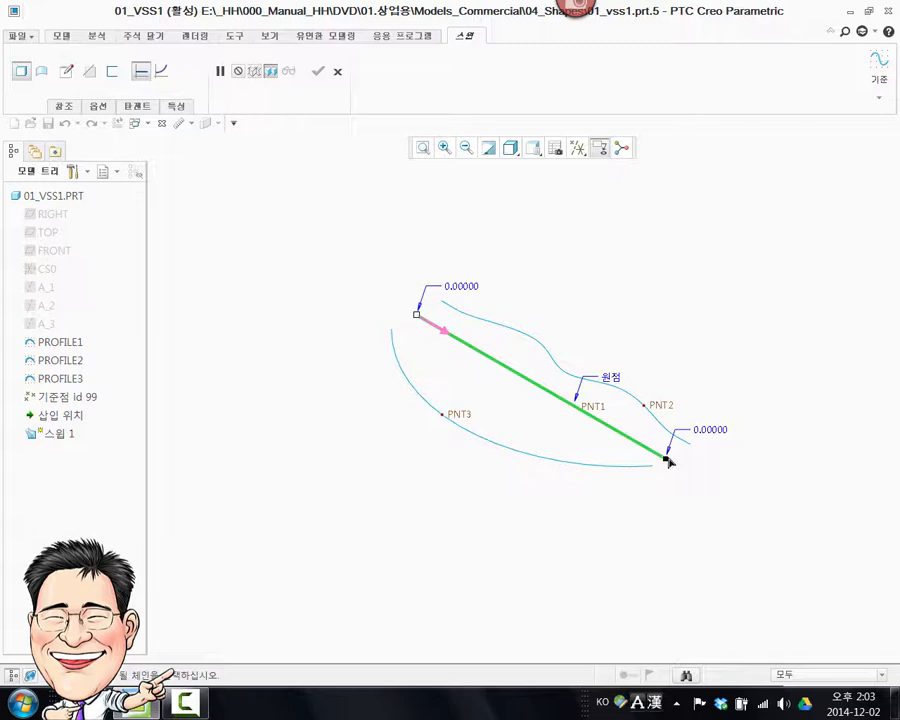
{"action": "left_click_drag", "start_coordinate": [666, 460], "coordinate": [755, 544]}
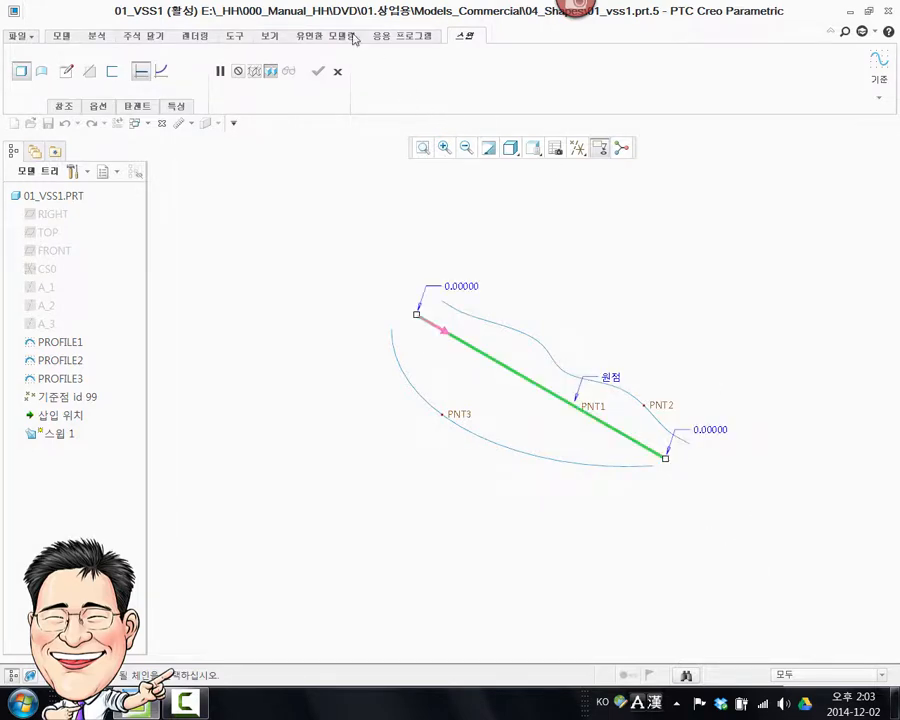
- Sketch the sweep section as a 50 mm diameter circle centred on the trajectory and finish the sketch
{"action": "left_click", "coordinate": [68, 73]}
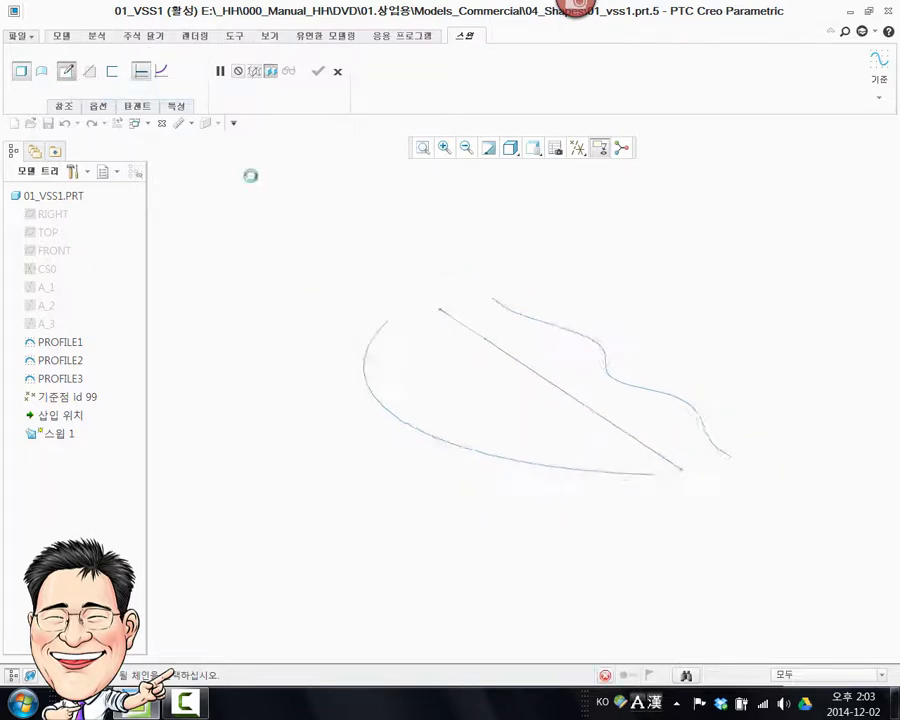
{"action": "left_click_drag", "start_coordinate": [569, 403], "coordinate": [480, 287]}
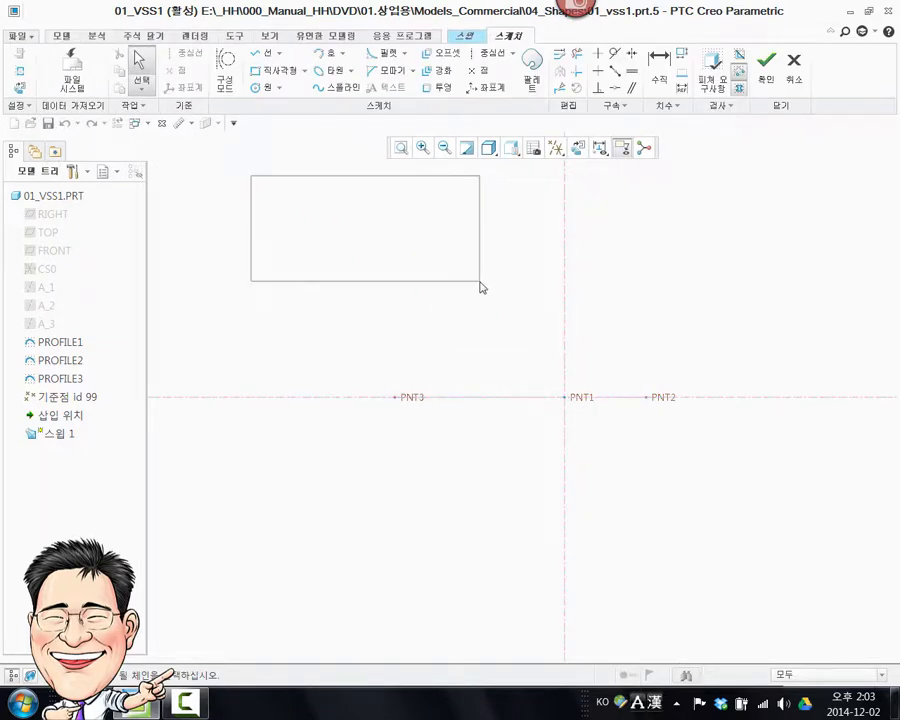
{"action": "left_click", "coordinate": [262, 87]}
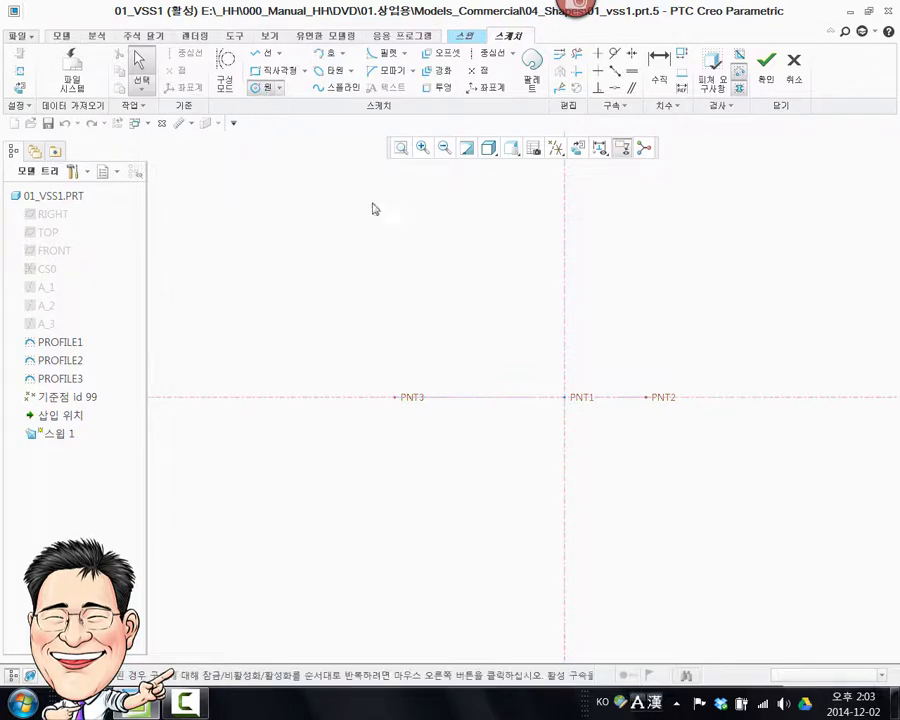
{"action": "left_click", "coordinate": [565, 397]}
{"action": "left_click", "coordinate": [577, 450]}
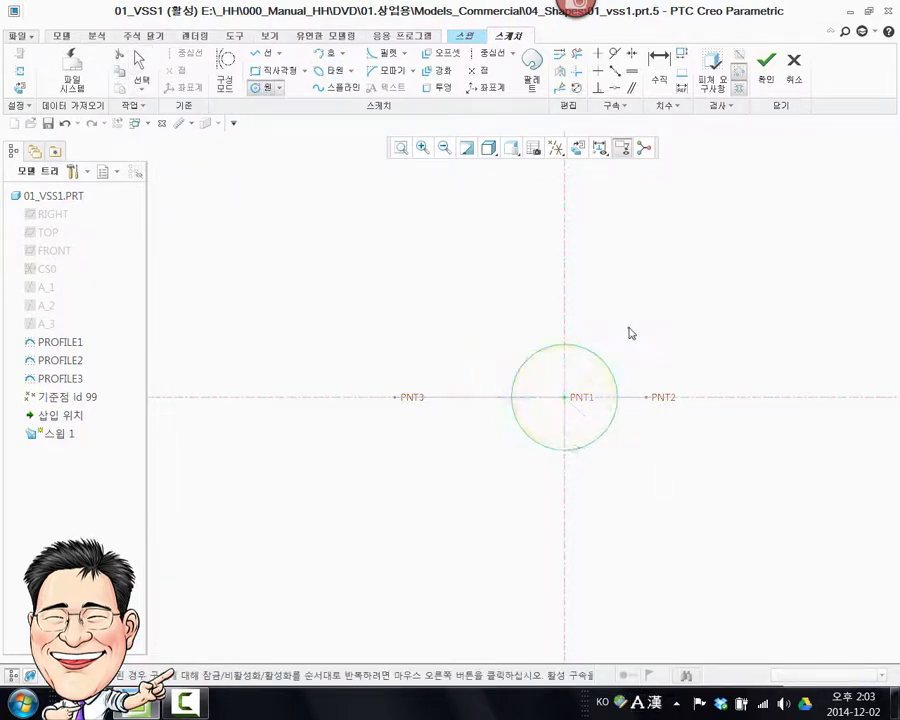
{"action": "middle_click", "coordinate": [449, 354]}
{"action": "double_click", "coordinate": [473, 349]}
{"action": "type", "text": "50"}
{"action": "key", "text": "Return"}
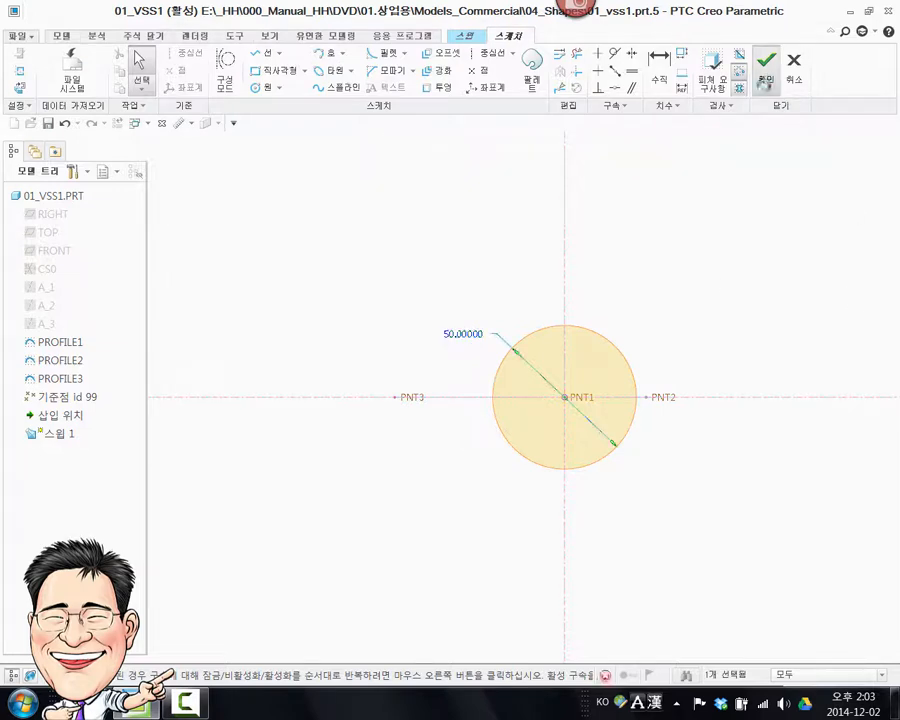
{"action": "left_click", "coordinate": [766, 62]}
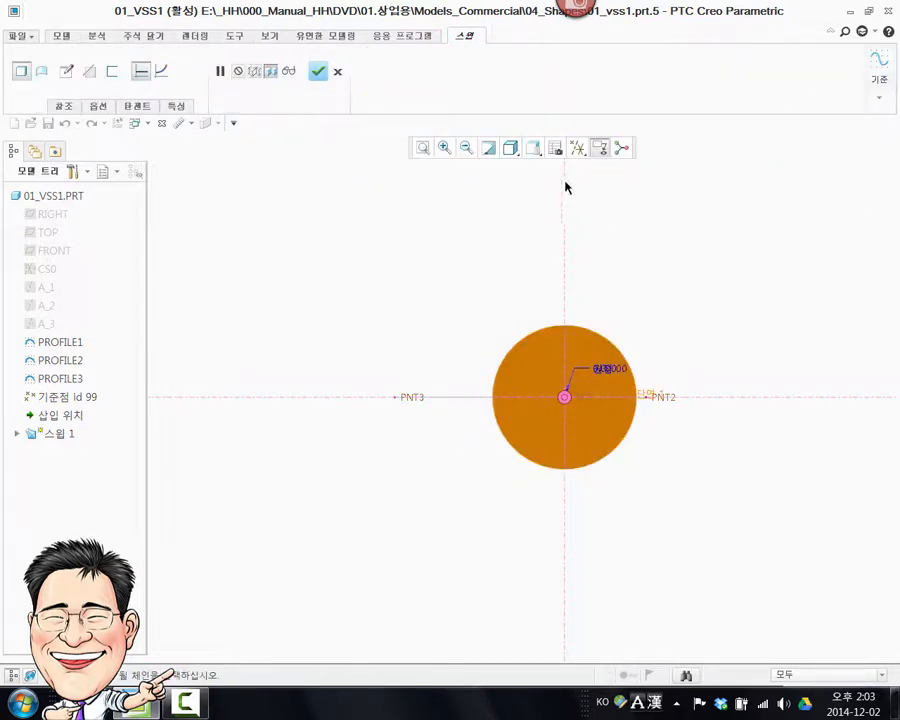
- Switch the sweep's trajectory to the arc-shaped curve through PNT3, and from that to the wavy curve through PNT2
{"action": "left_click", "coordinate": [534, 149]}
{"action": "left_click", "coordinate": [541, 167]}
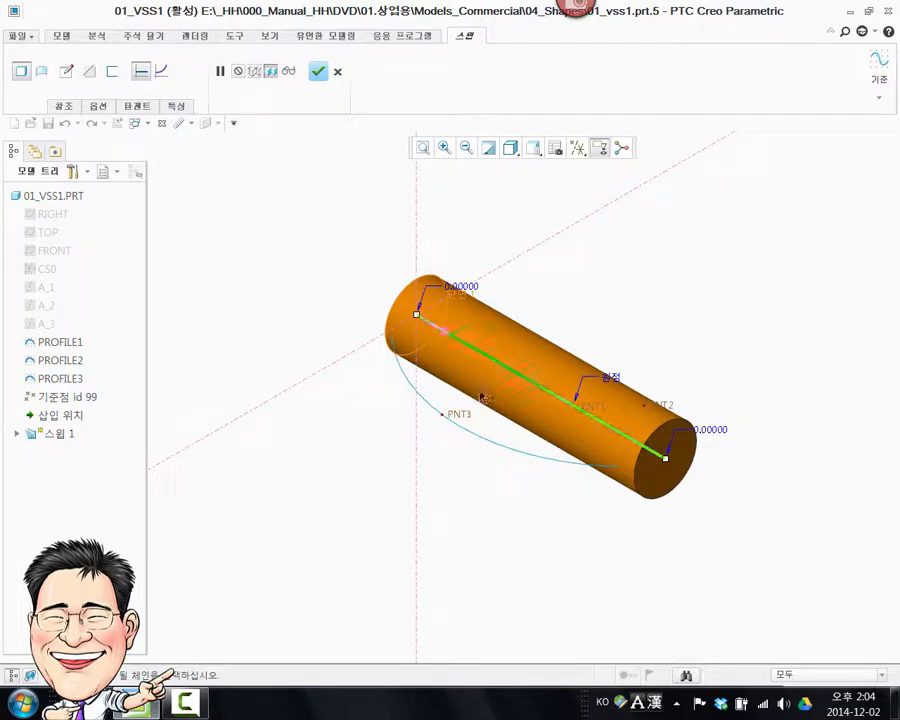
{"action": "left_click", "coordinate": [474, 438]}
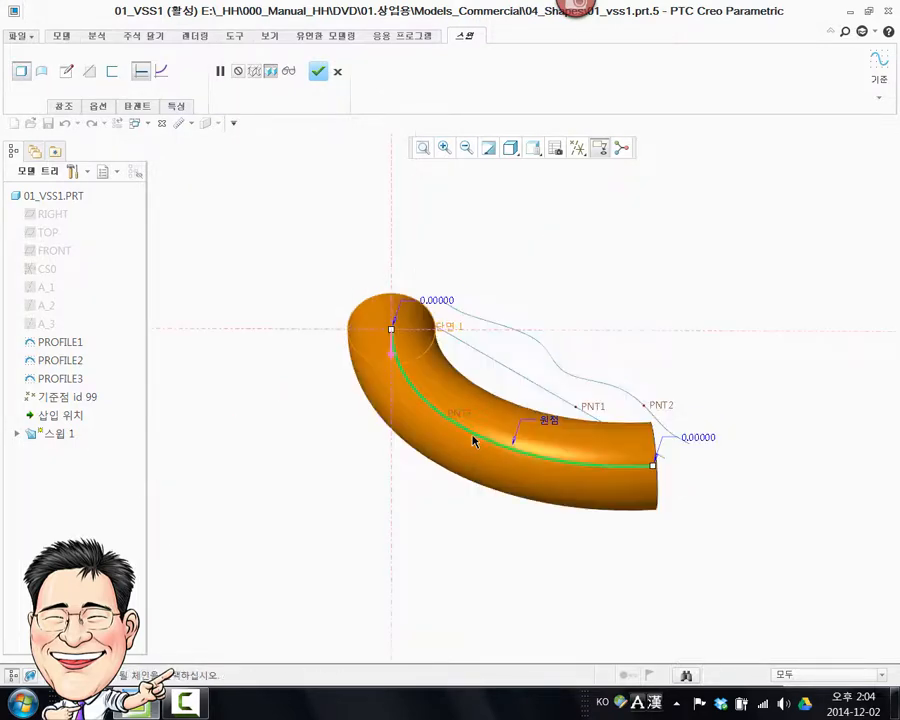
{"action": "mouse_move", "coordinate": [512, 315]}
{"action": "middle_mouse_down"}
{"action": "mouse_move", "coordinate": [508, 380]}
{"action": "mouse_move", "coordinate": [548, 336]}
{"action": "mouse_move", "coordinate": [603, 337]}
{"action": "mouse_move", "coordinate": [608, 327]}
{"action": "middle_mouse_up"}
{"action": "left_click", "coordinate": [555, 292]}
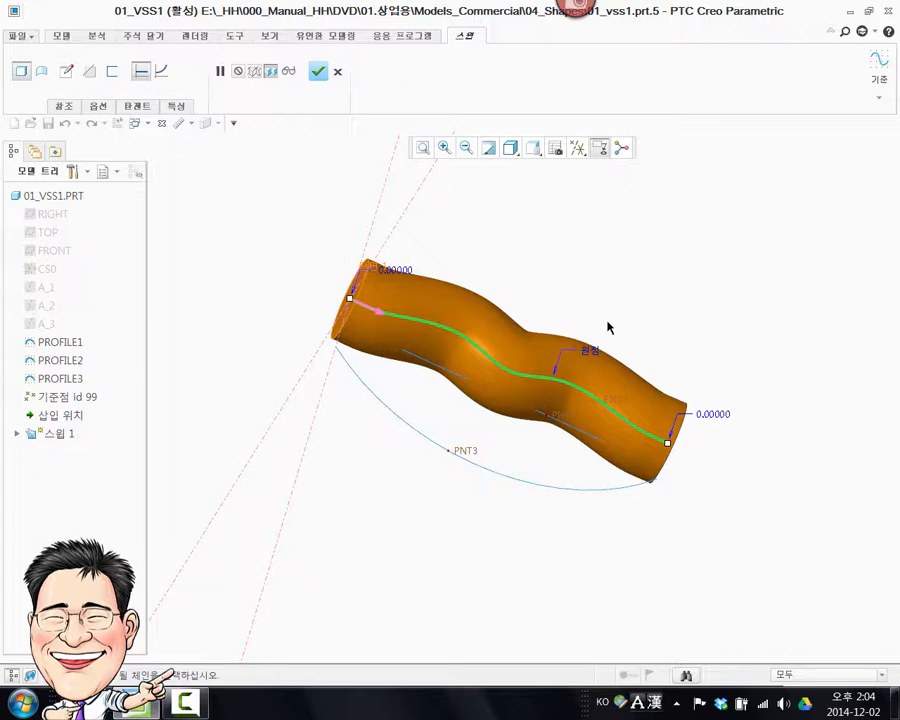
- Trim the far end of the wavy sweep trajectory at PNT2 and complete the sweep feature
{"action": "left_click", "coordinate": [533, 148]}
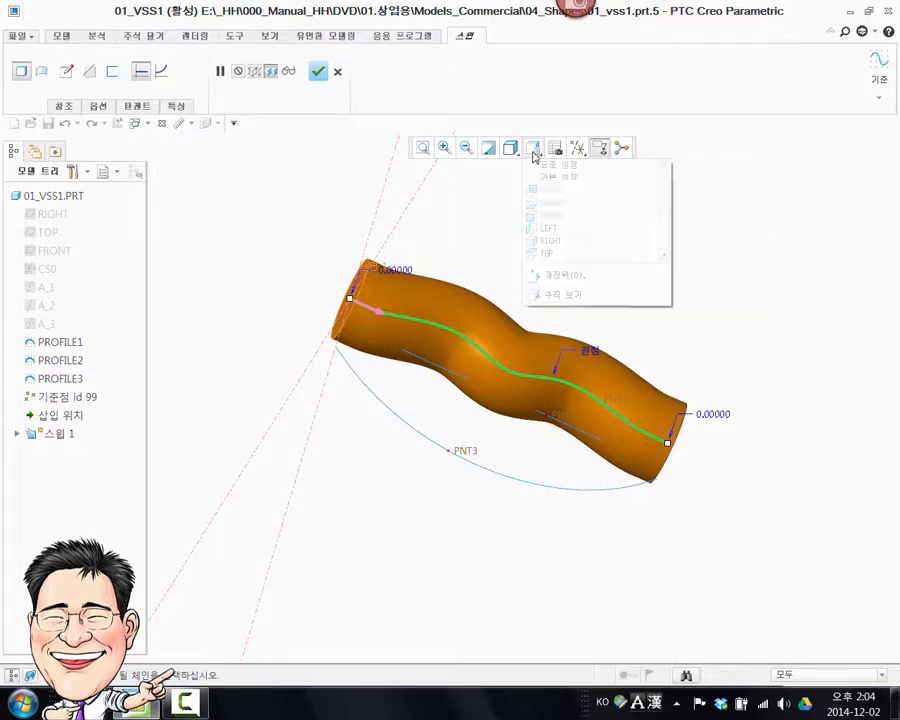
{"action": "left_click", "coordinate": [554, 256]}
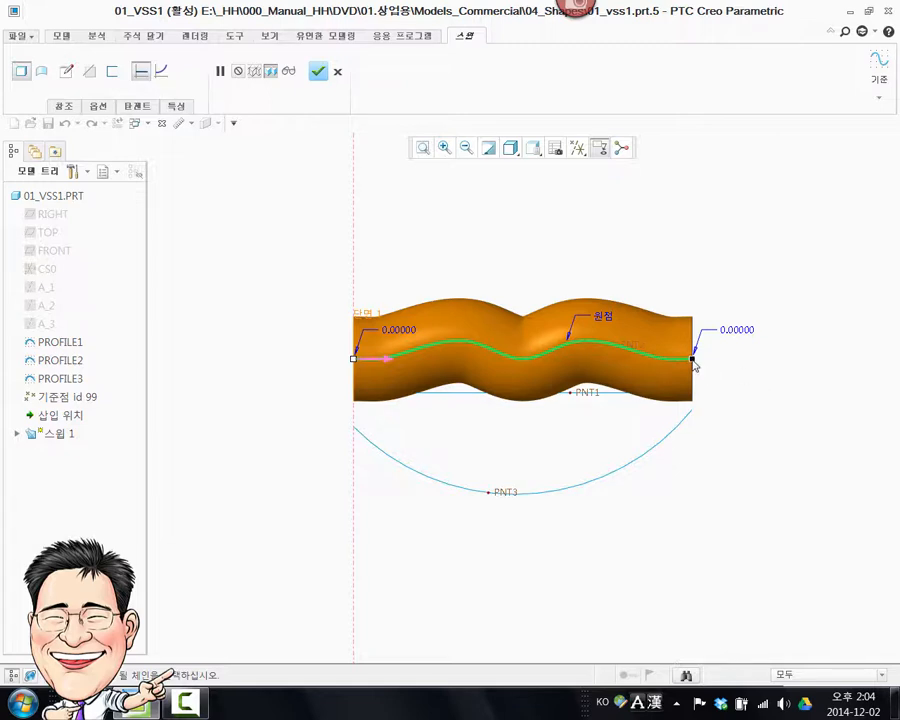
{"action": "right_click", "coordinate": [694, 366]}
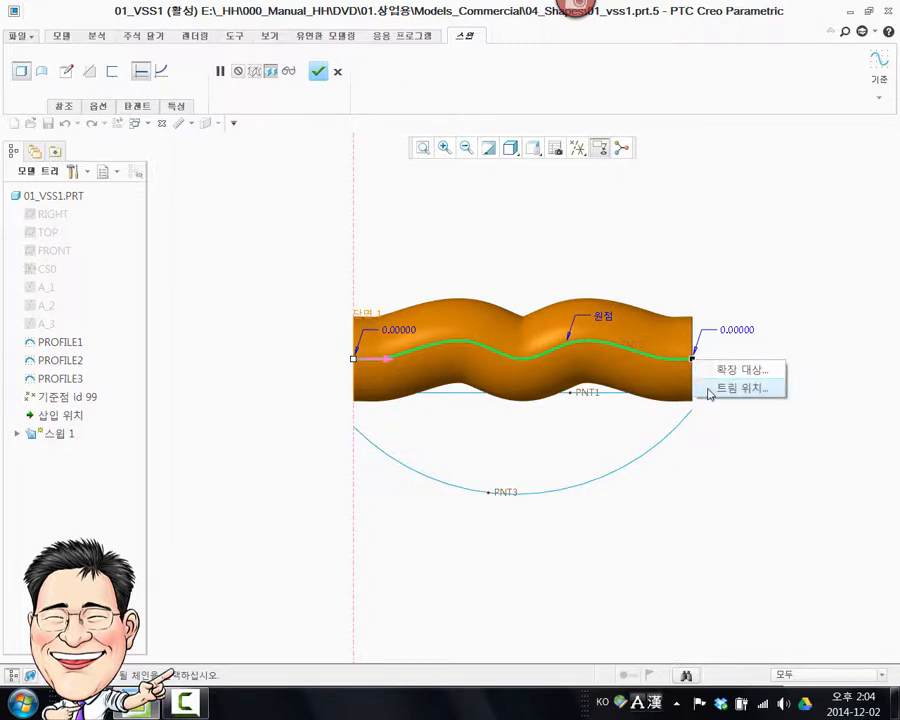
{"action": "left_click", "coordinate": [740, 388]}
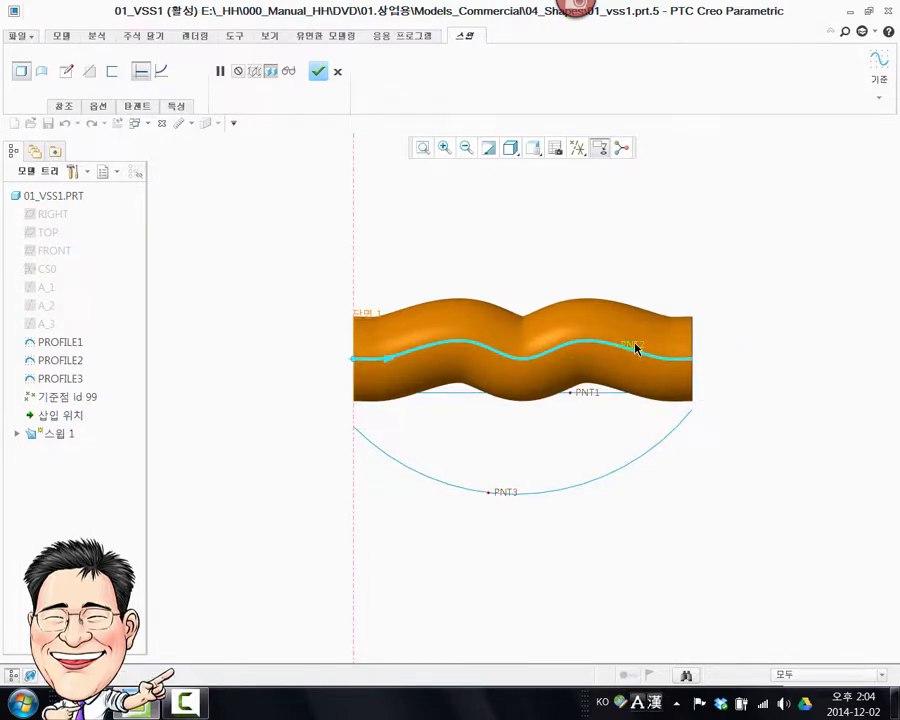
{"action": "left_click", "coordinate": [635, 348]}
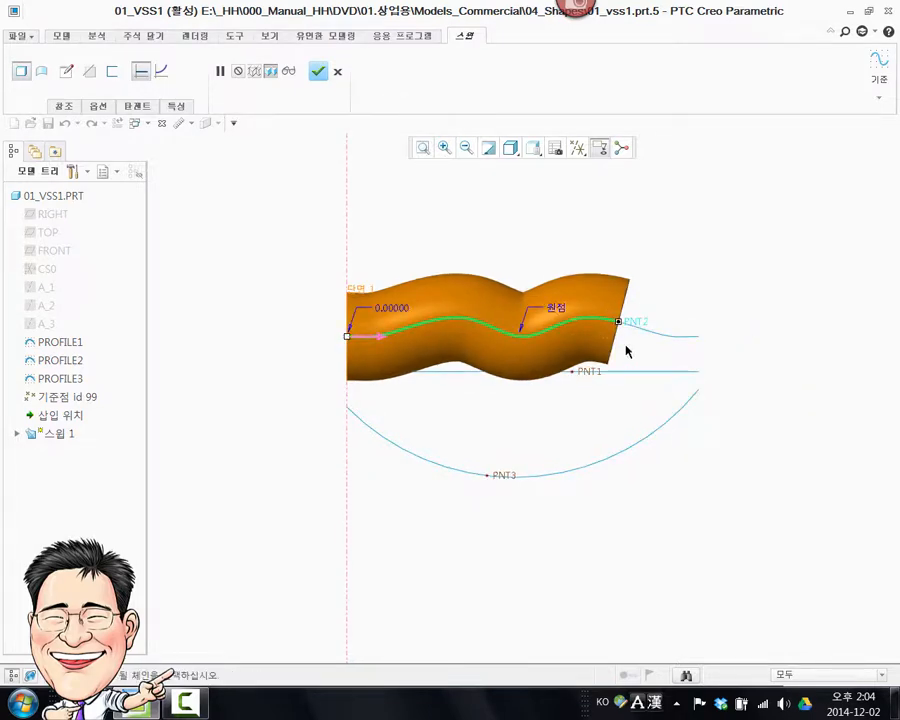
{"action": "scroll", "coordinate": [622, 320], "scroll_direction": "down", "scroll_amount": 5}
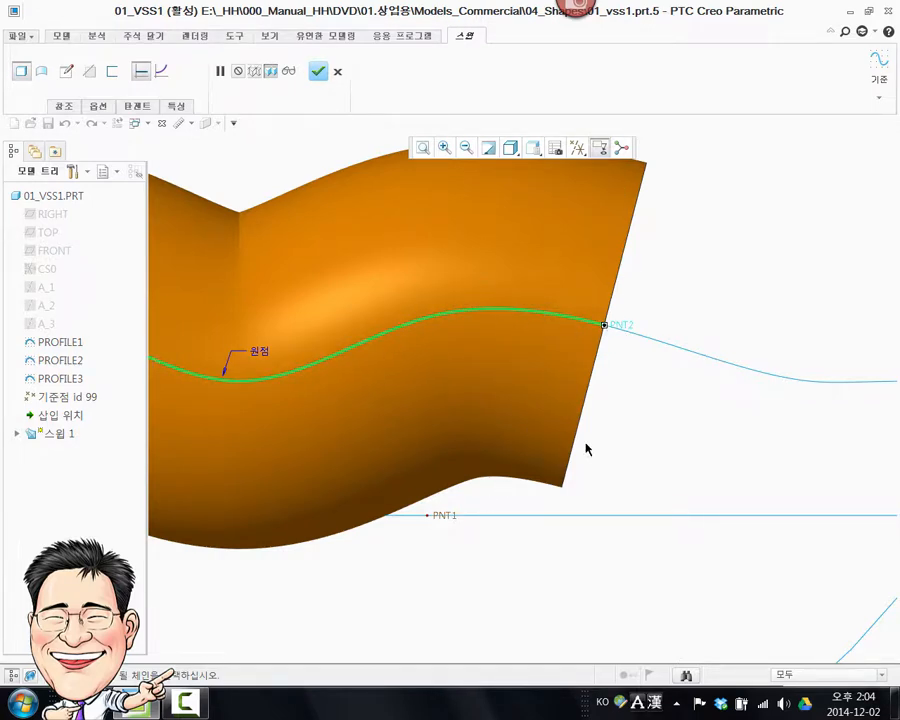
{"action": "key", "text": "ctrl+d"}
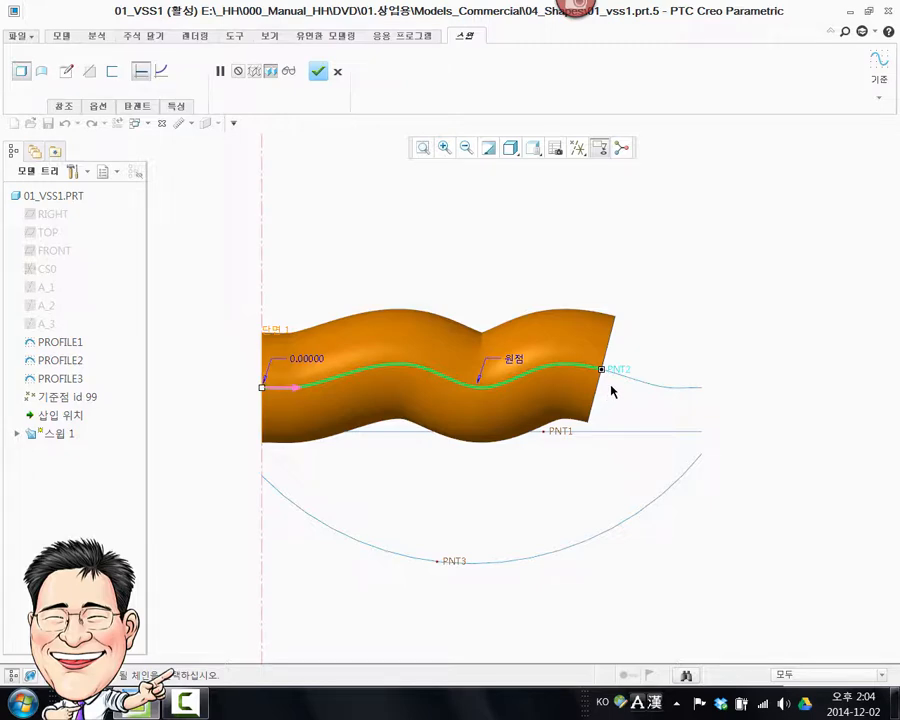
{"action": "left_click", "coordinate": [317, 71]}
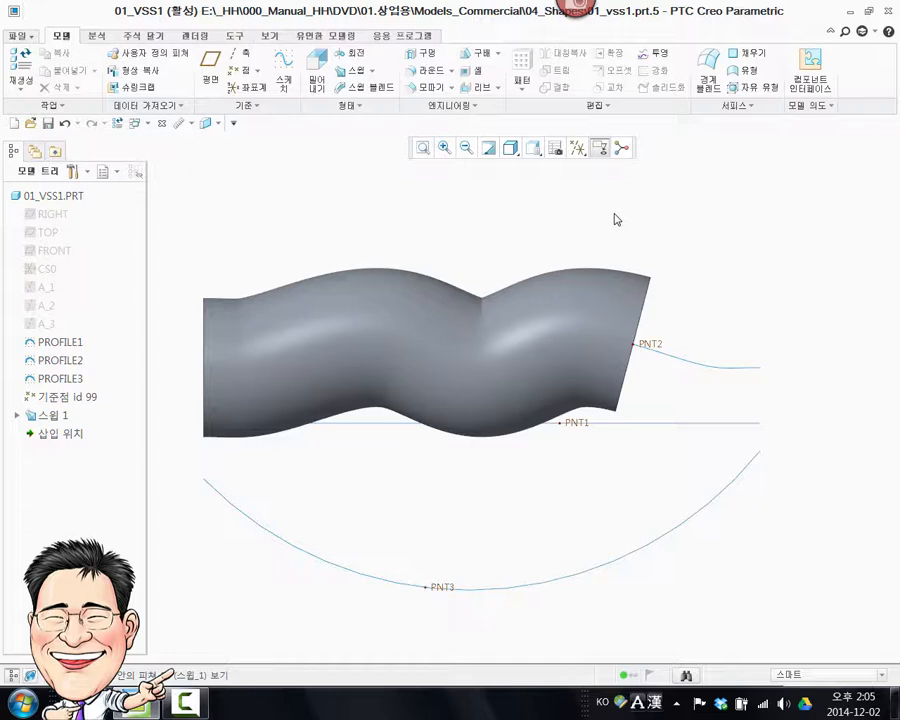
- Undo the completed sweep feature
{"action": "left_click", "coordinate": [70, 127]}
{"action": "left_click", "coordinate": [66, 124]}
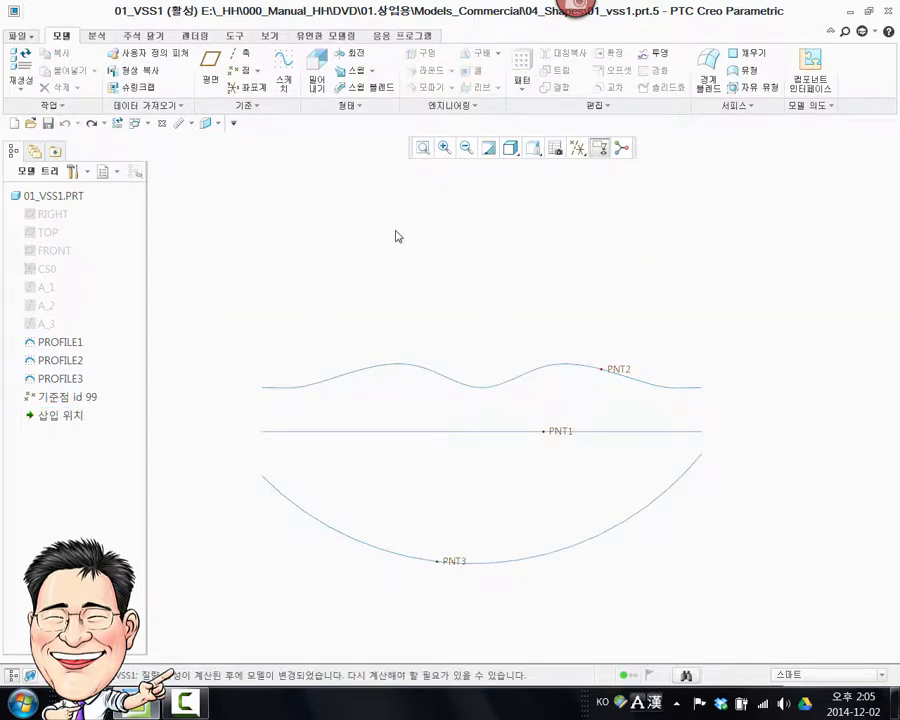
- Start a Sweep with the straight curve as origin trajectory and add the wavy and arc-shaped curves as additional chains
{"action": "left_click", "coordinate": [358, 72]}
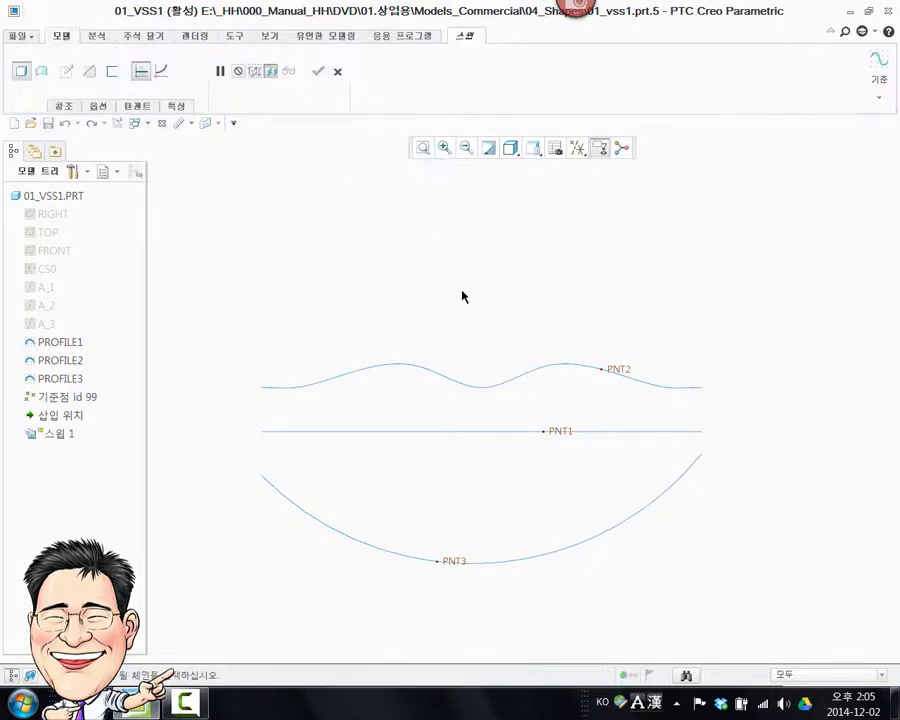
{"action": "left_click", "coordinate": [347, 436]}
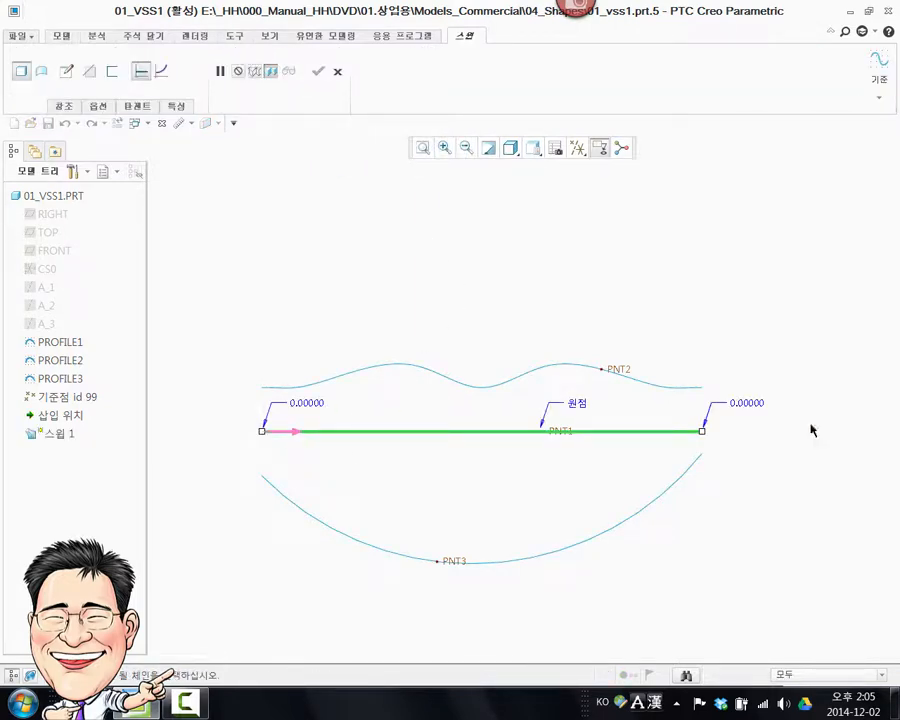
{"action": "left_click", "coordinate": [335, 383], "text": "ctrl"}
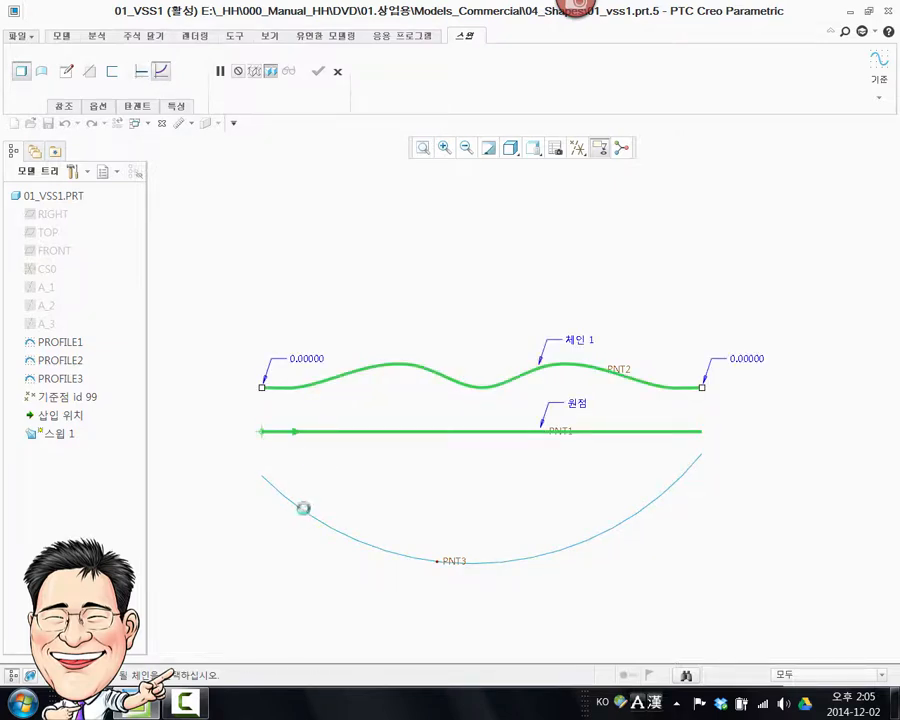
{"action": "left_click", "coordinate": [302, 506], "text": "ctrl"}
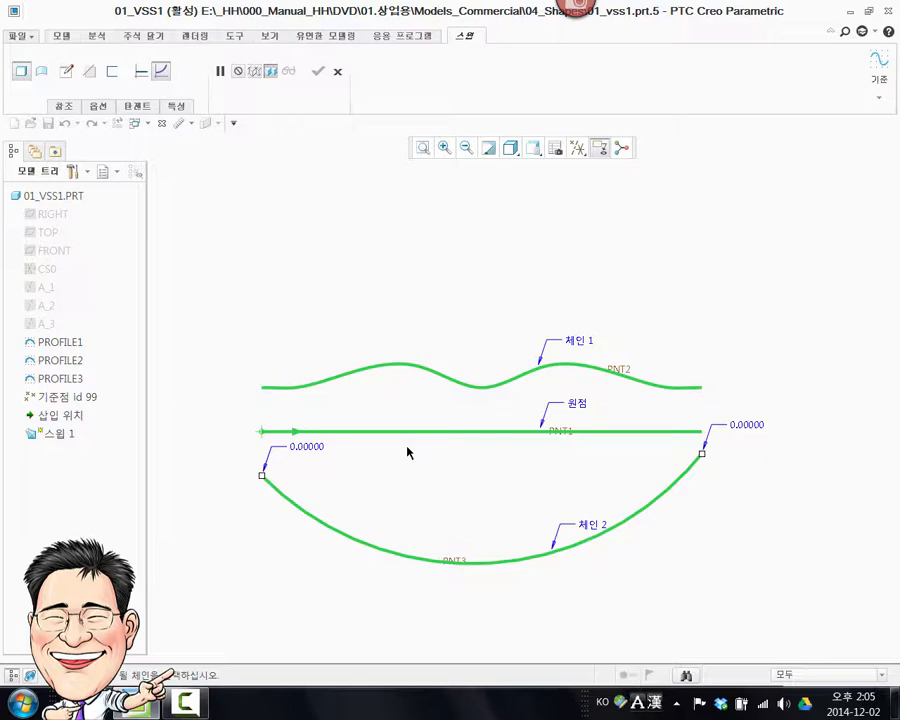
- Sketch a circle about 20.9 mm in diameter as the sweep section, centred on the horizontal reference slightly off the origin
{"action": "left_click", "coordinate": [69, 74]}
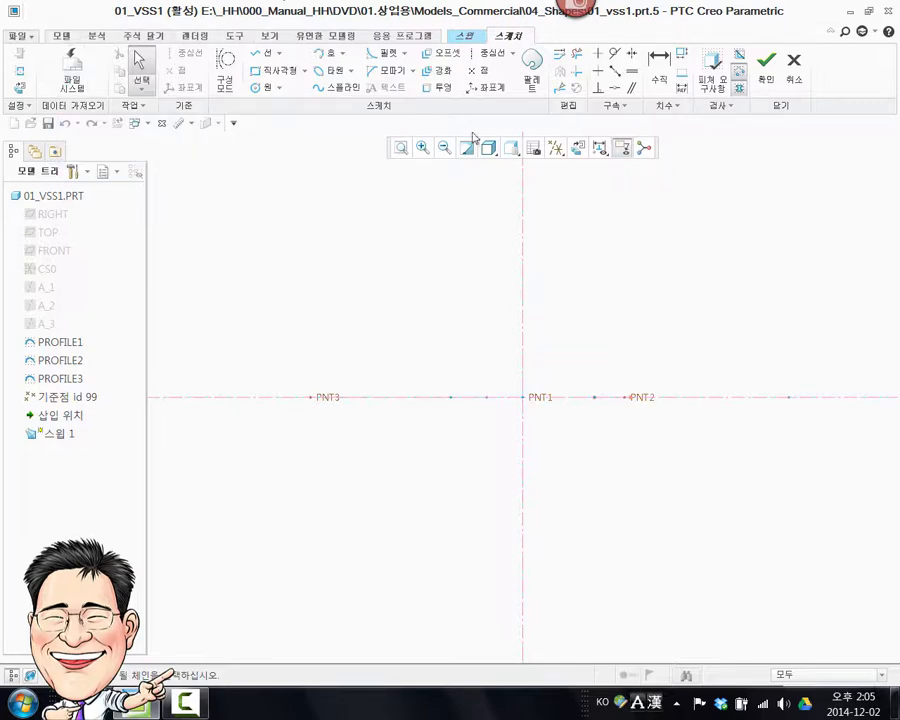
{"action": "left_click", "coordinate": [511, 148]}
{"action": "left_click", "coordinate": [527, 177]}
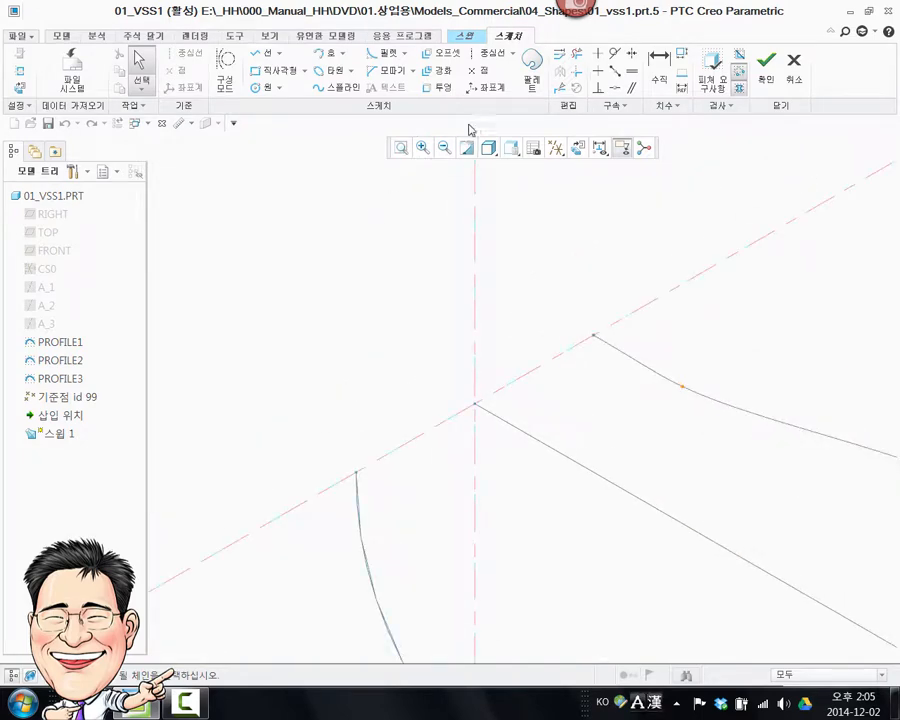
{"action": "left_click", "coordinate": [262, 87]}
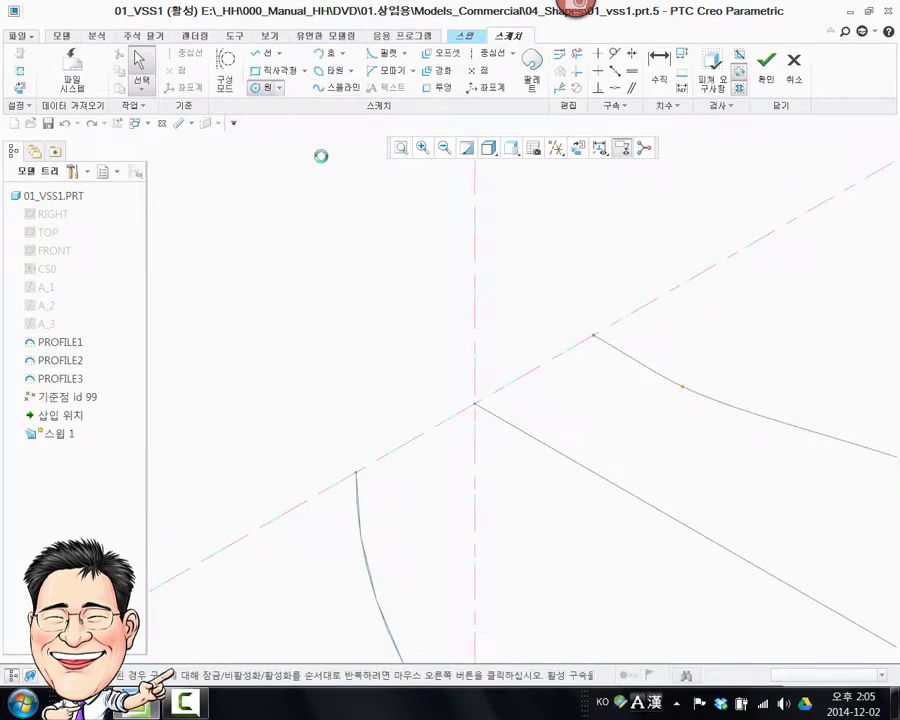
{"action": "left_click", "coordinate": [450, 417]}
{"action": "left_click", "coordinate": [522, 409]}
{"action": "middle_click", "coordinate": [546, 294]}
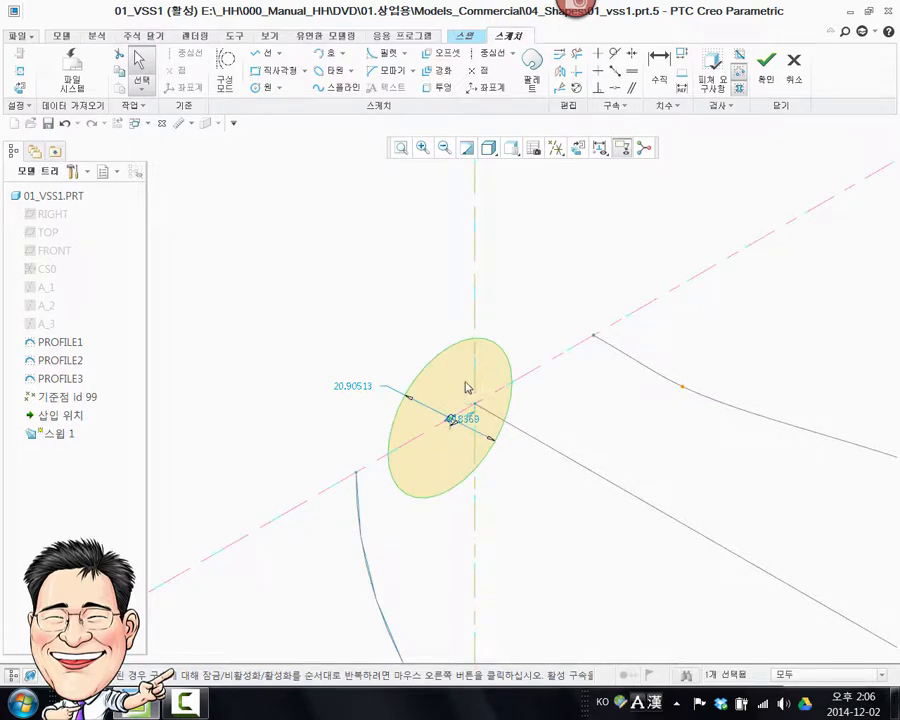
- Constrain the section circle to pass through the start points of the wavy and arc-shaped curves, and finish the sketch
{"action": "left_click", "coordinate": [559, 255]}
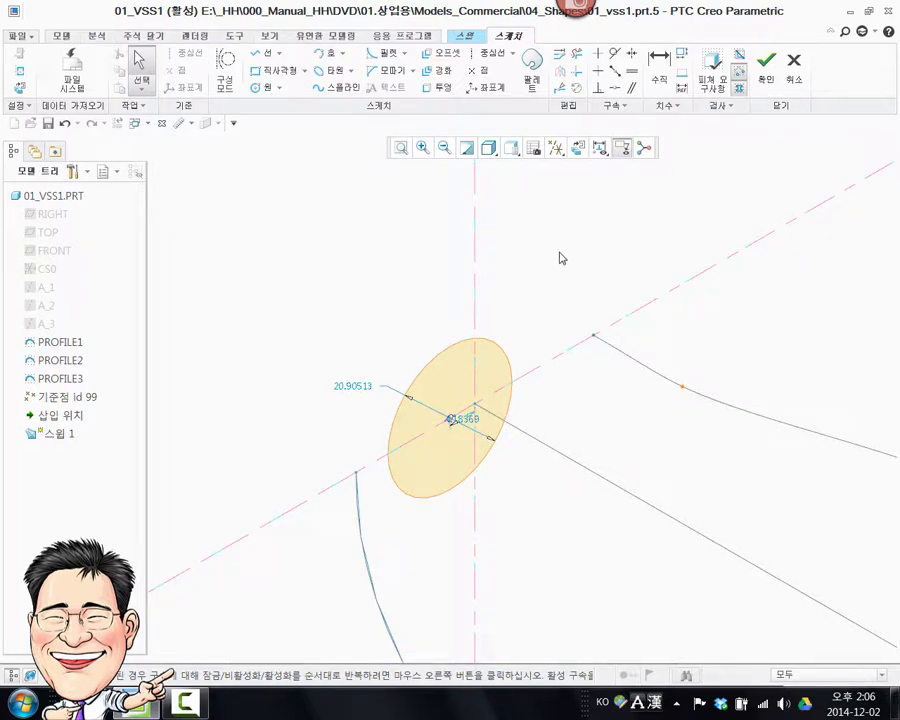
{"action": "left_click", "coordinate": [616, 90]}
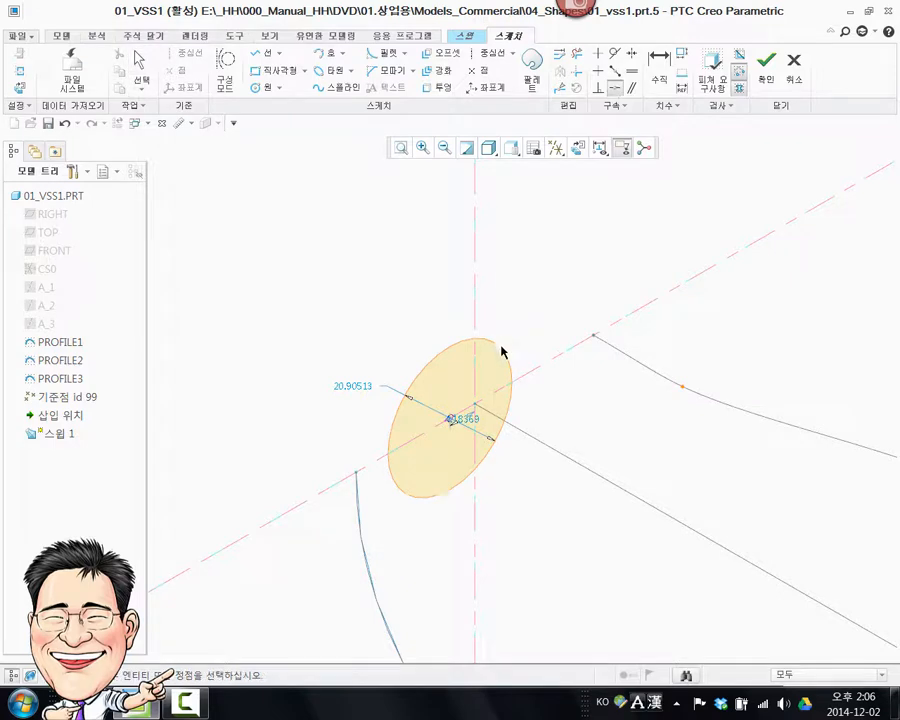
{"action": "left_click", "coordinate": [593, 338]}
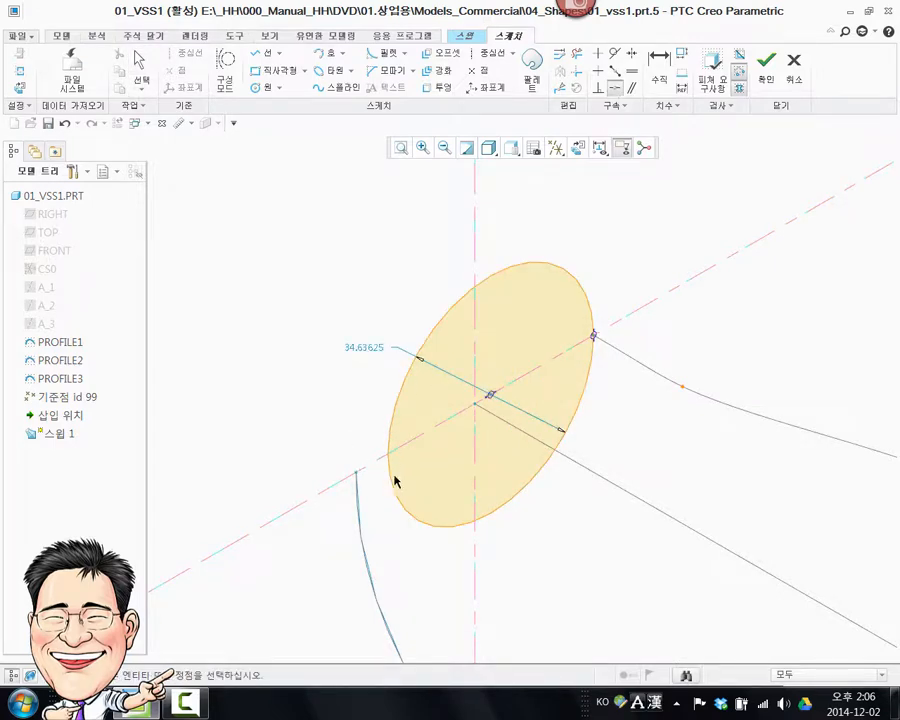
{"action": "left_click", "coordinate": [355, 478]}
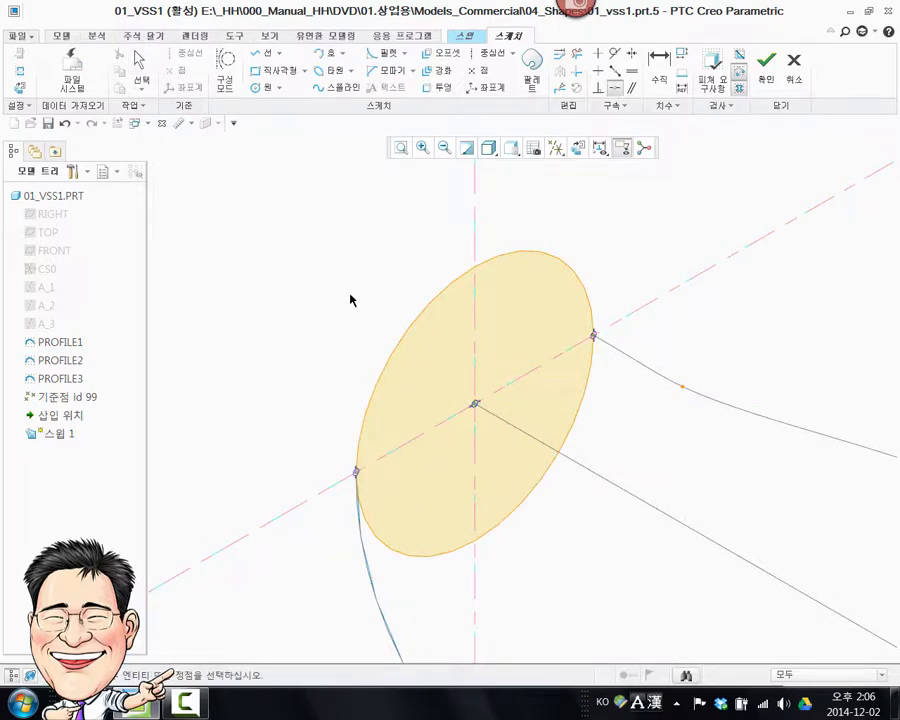
{"action": "middle_click", "coordinate": [350, 304]}
{"action": "scroll", "coordinate": [350, 304], "scroll_direction": "down", "scroll_amount": 3}
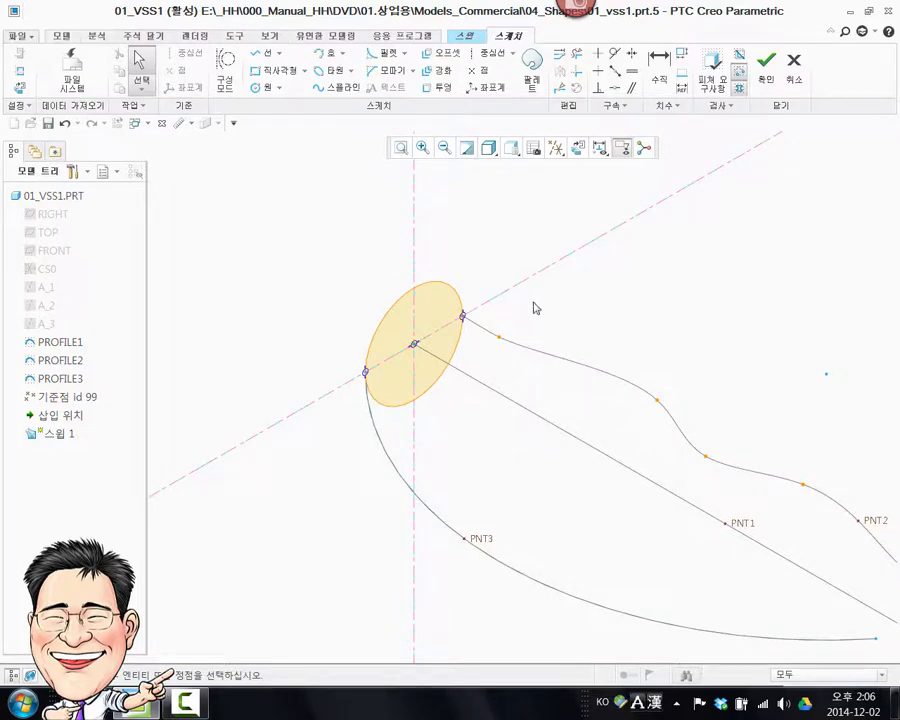
{"action": "scroll", "coordinate": [578, 305], "scroll_direction": "down", "scroll_amount": 2}
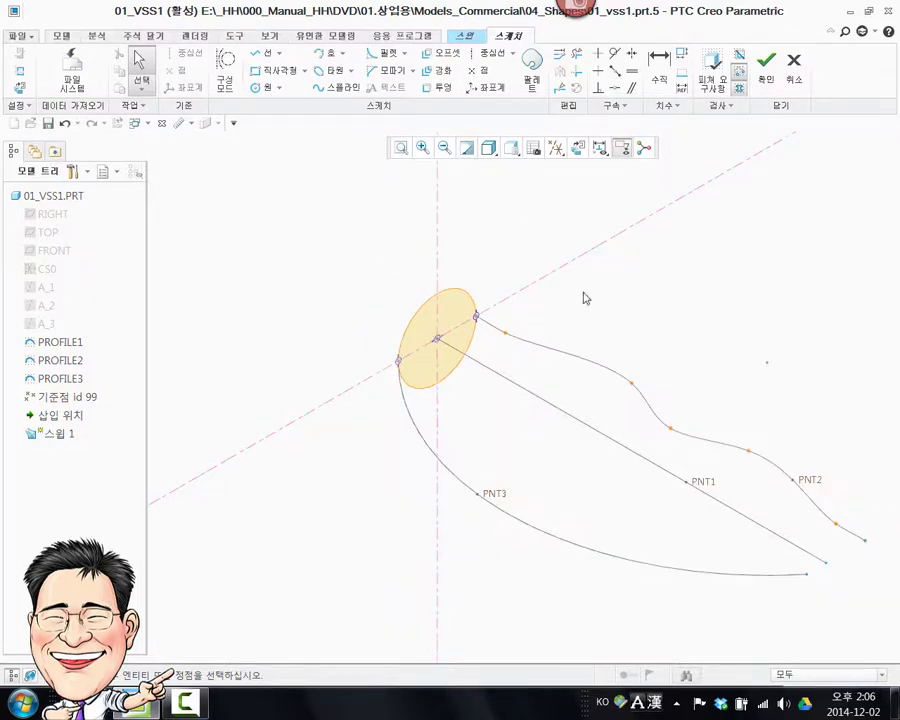
{"action": "left_click", "coordinate": [767, 66]}
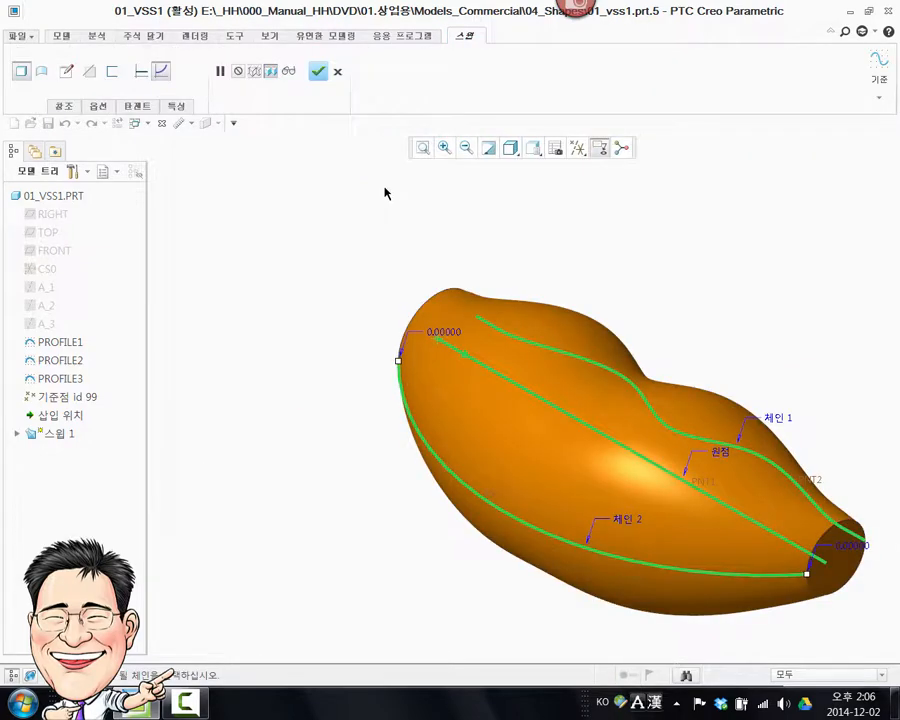
- In the TOP view, trim the far end of the arc-shaped trajectory, chain 2, at PNT3
{"action": "left_click", "coordinate": [531, 149]}
{"action": "left_click", "coordinate": [547, 255]}
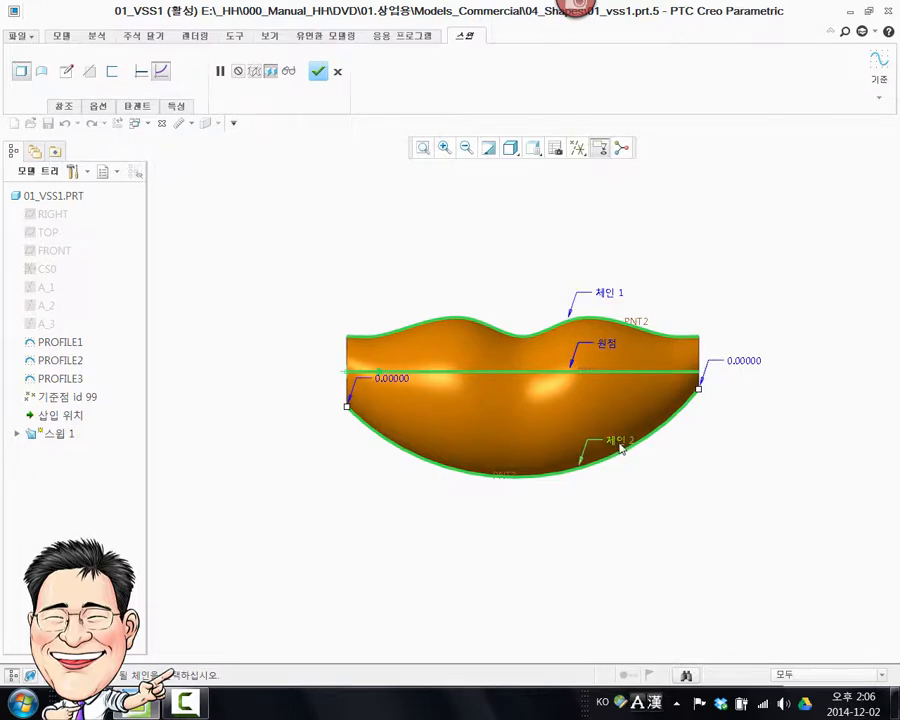
{"action": "right_click", "coordinate": [701, 394]}
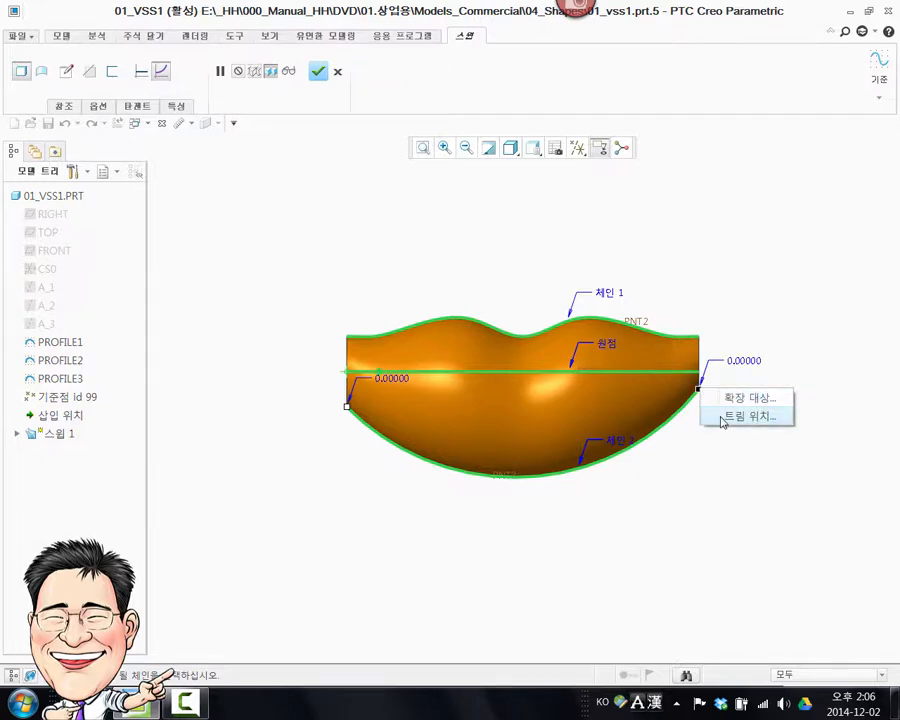
{"action": "left_click", "coordinate": [726, 417]}
{"action": "left_click", "coordinate": [508, 477]}
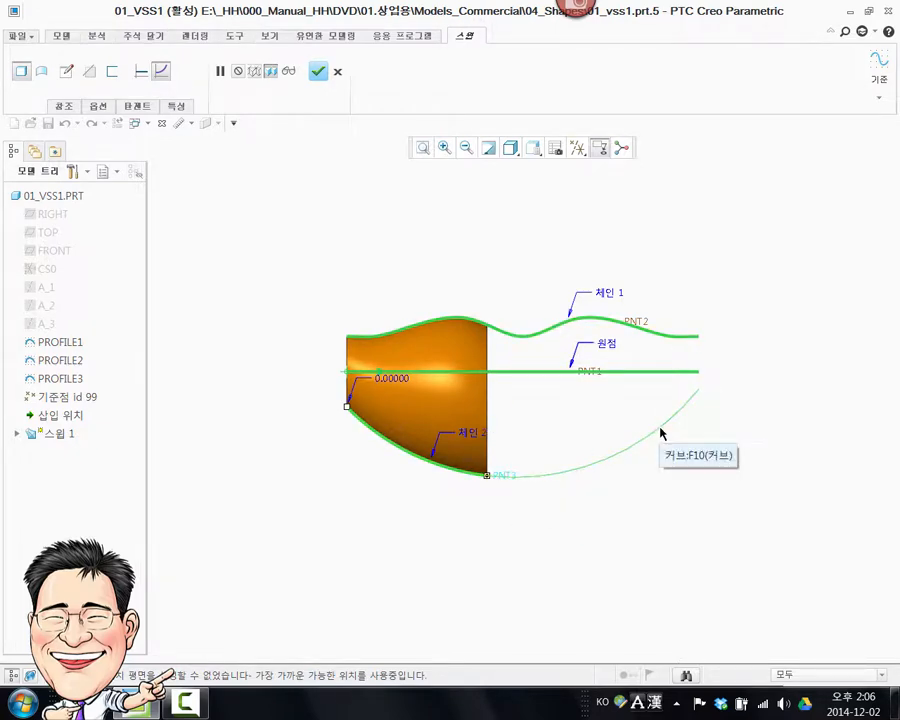
- Make the wavy curve, chain 1, the trajectory that the sweep section stays normal to
{"action": "left_click", "coordinate": [533, 150]}
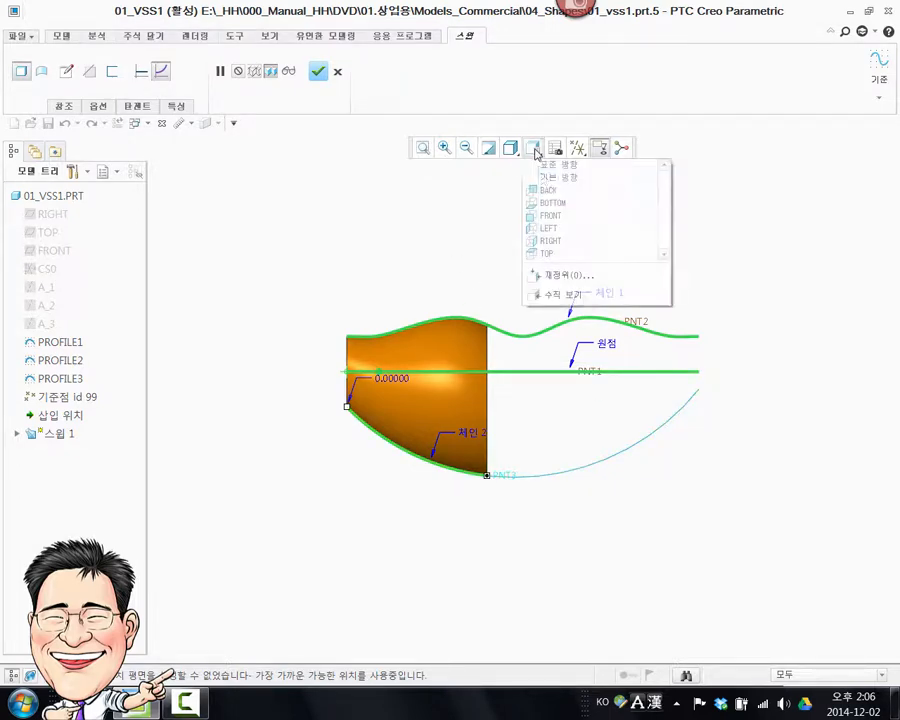
{"action": "left_click", "coordinate": [547, 256]}
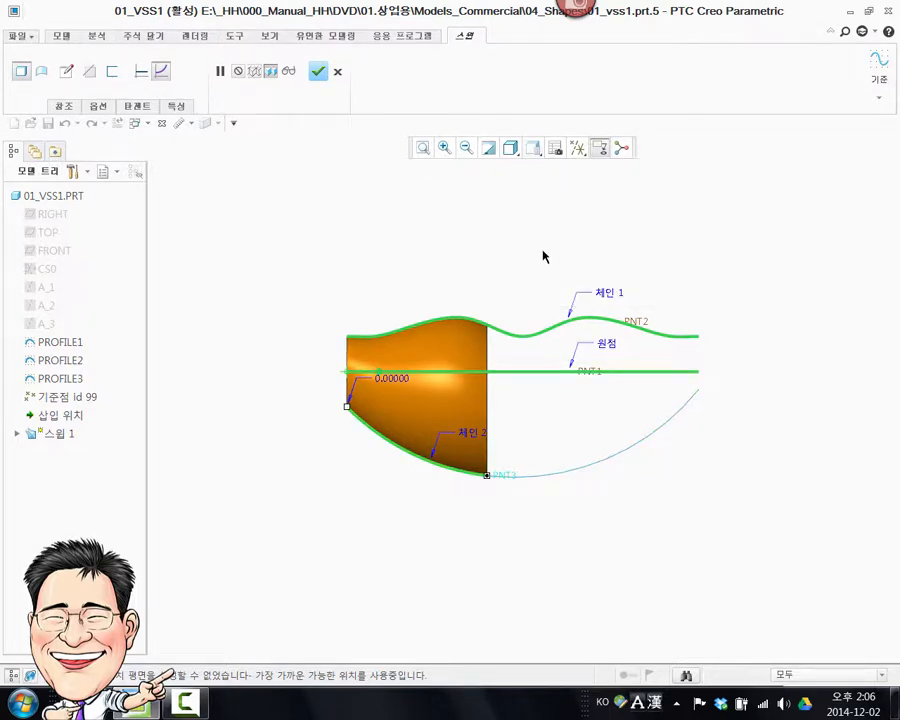
{"action": "left_click", "coordinate": [90, 109]}
{"action": "left_click", "coordinate": [64, 106]}
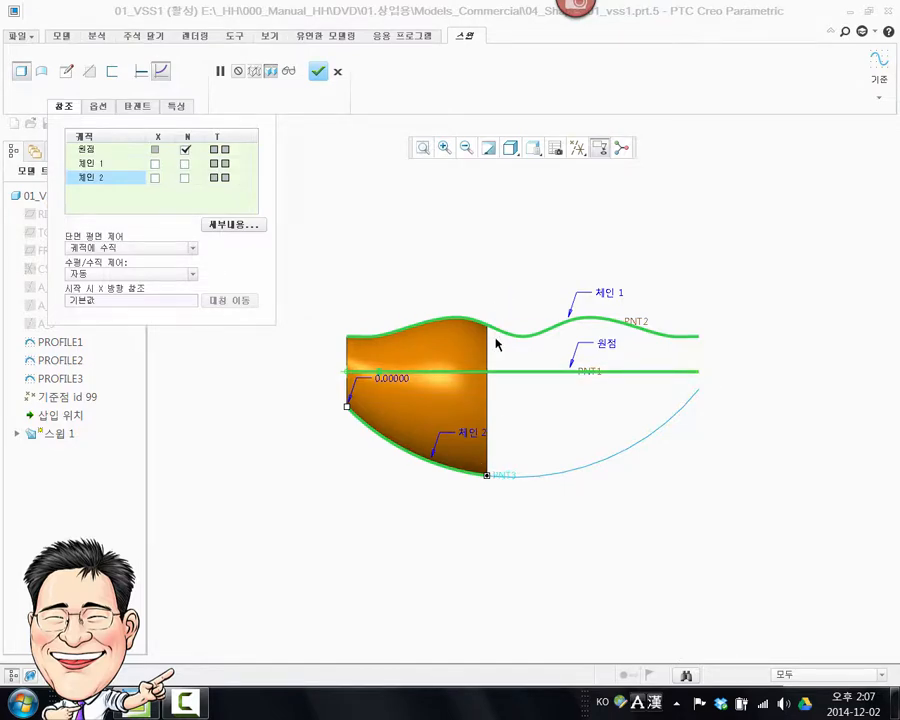
{"action": "scroll", "coordinate": [495, 343], "scroll_direction": "down", "scroll_amount": 3}
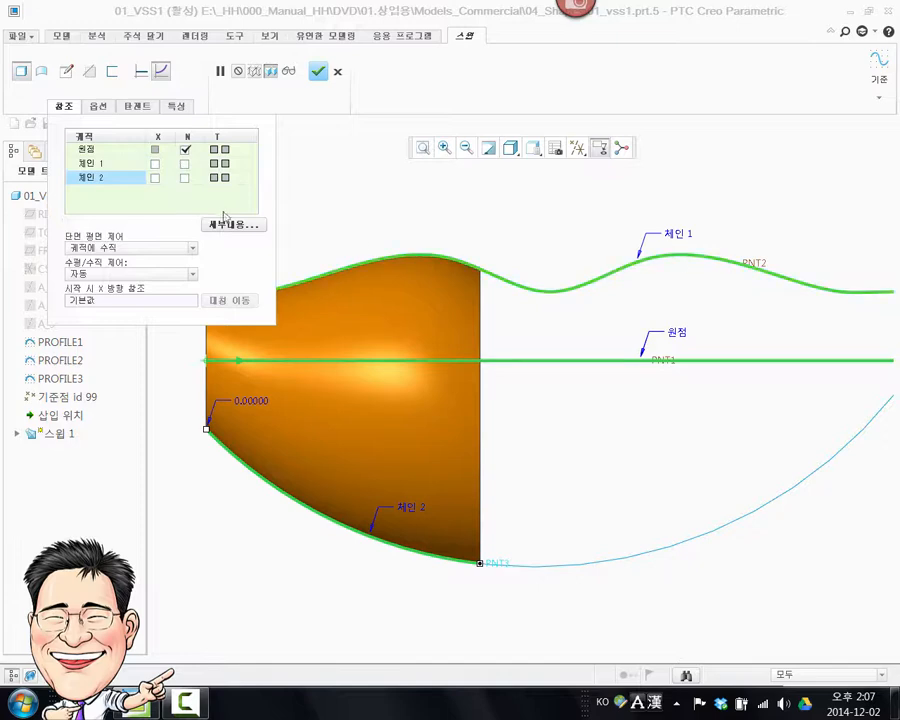
{"action": "left_click", "coordinate": [184, 163]}
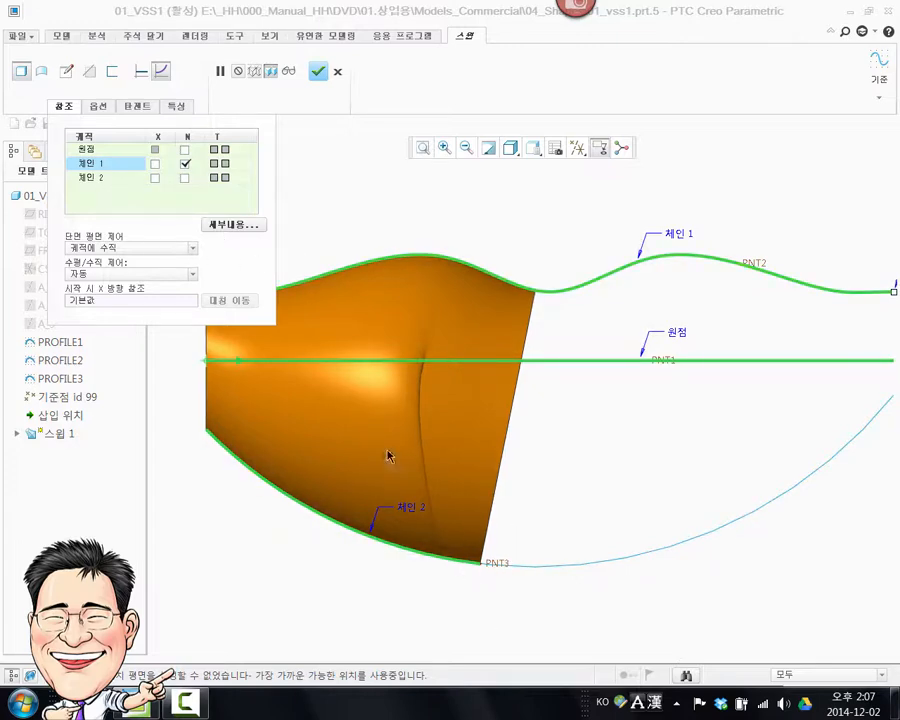
- Make the arc-shaped curve, chain 2, the normal trajectory and complete the sweep feature
{"action": "left_click", "coordinate": [184, 178]}
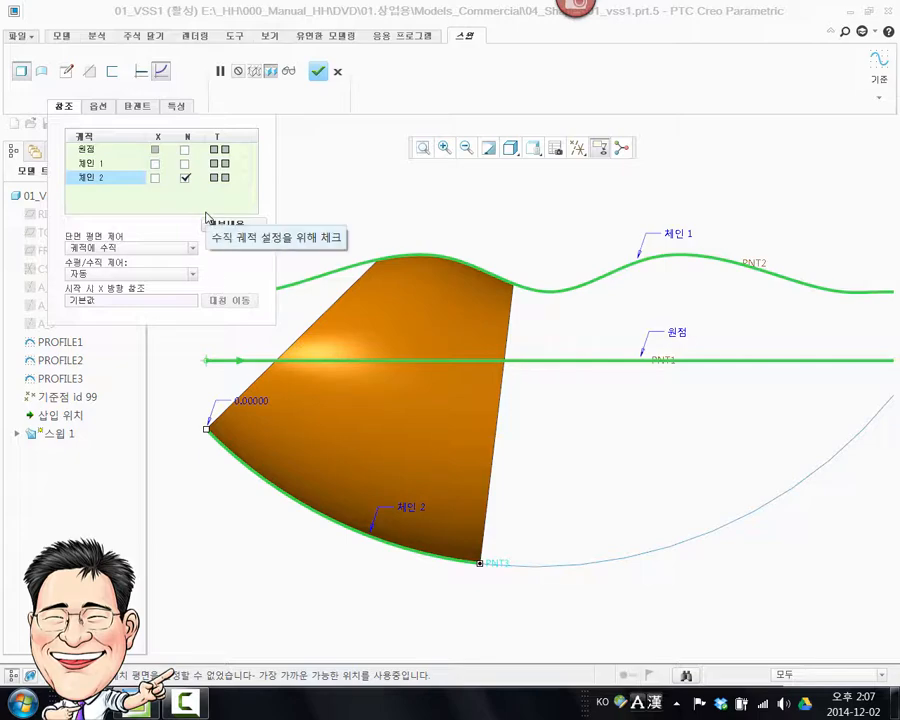
{"action": "left_click", "coordinate": [318, 71]}
{"action": "left_click", "coordinate": [573, 204]}
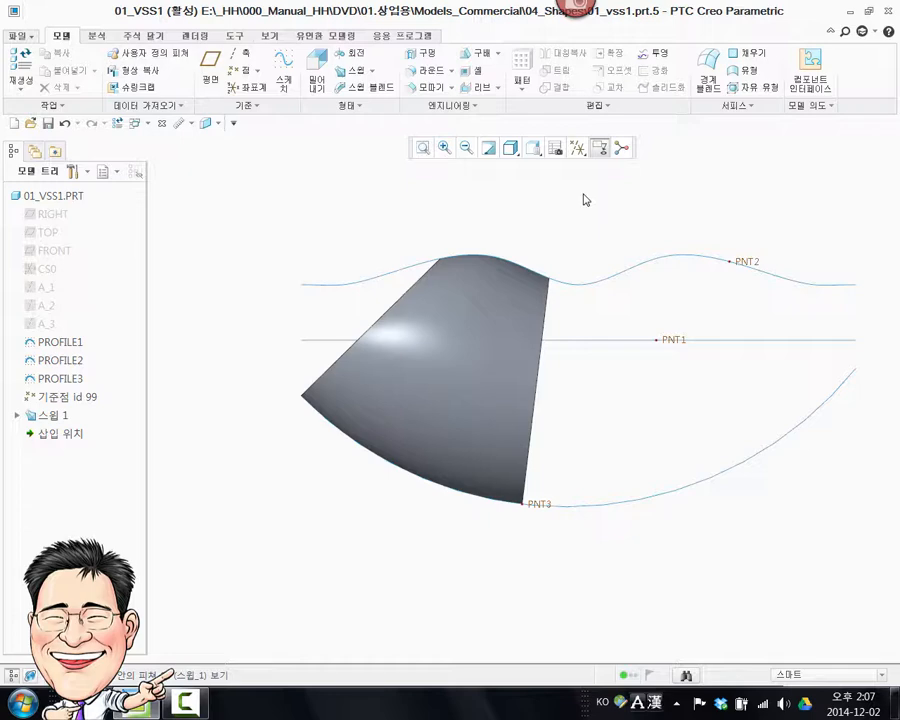
- Set the offset of PROFILE3's start point from the straight centre curve to -10 and regenerate the model
{"action": "right_click", "coordinate": [66, 379]}
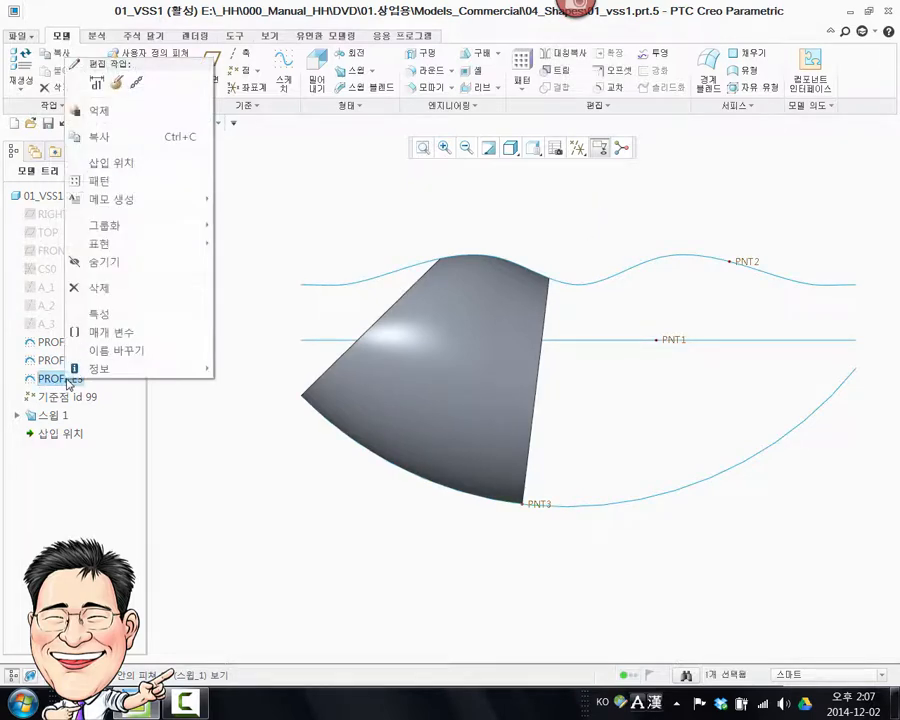
{"action": "left_click", "coordinate": [96, 88]}
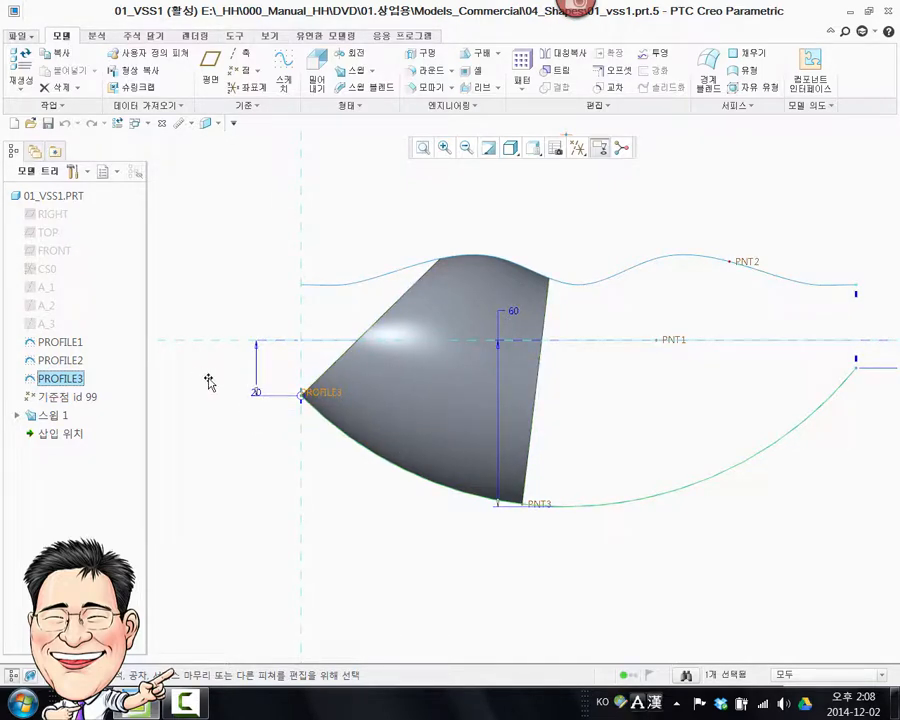
{"action": "double_click", "coordinate": [256, 393]}
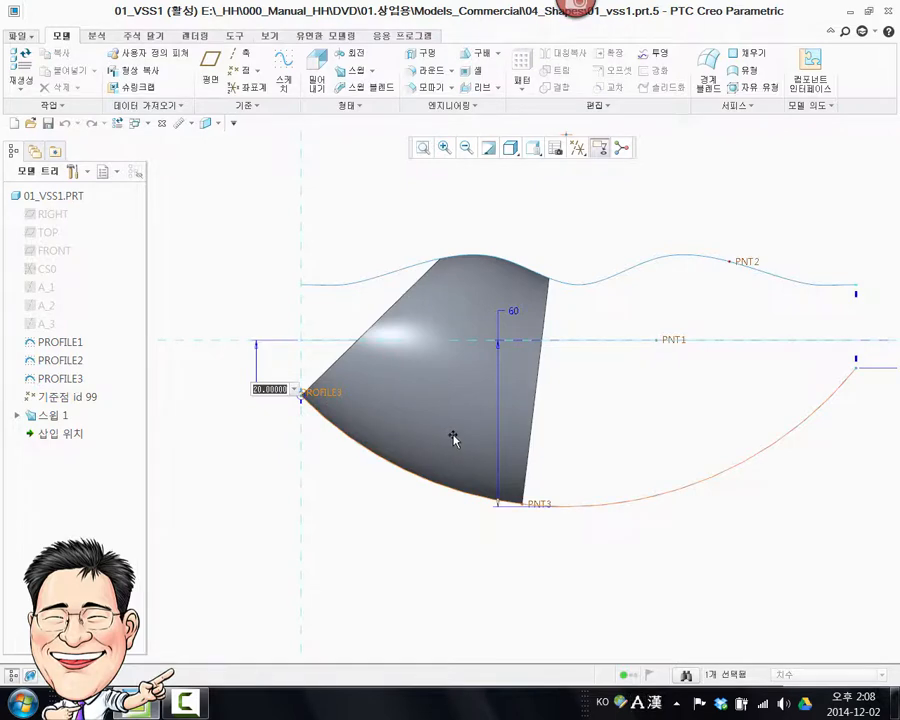
{"action": "type", "text": "-10"}
{"action": "key", "text": "Return"}
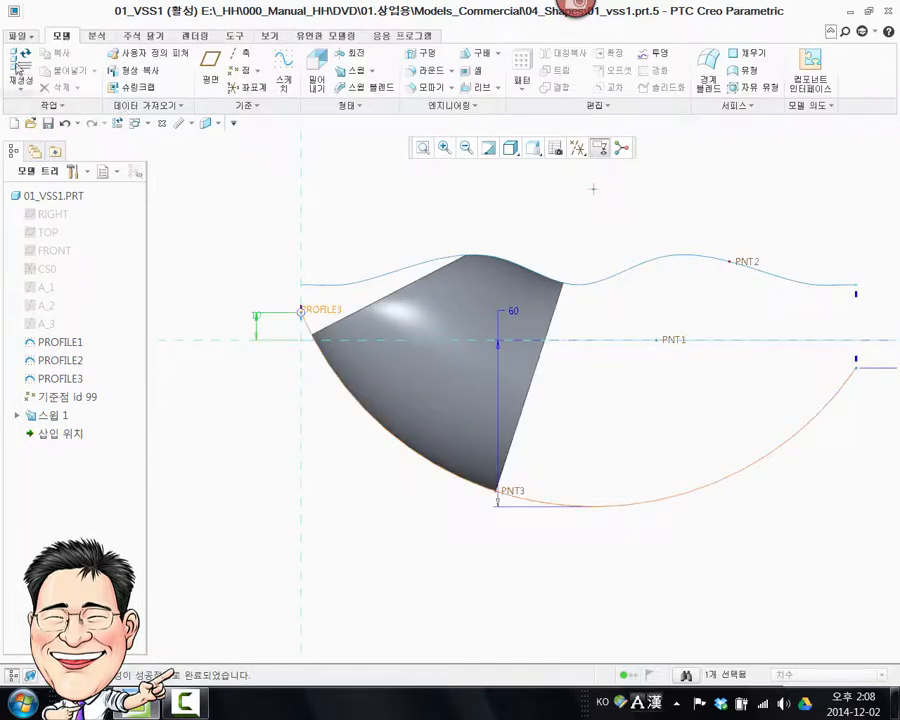
{"action": "left_click", "coordinate": [18, 60]}
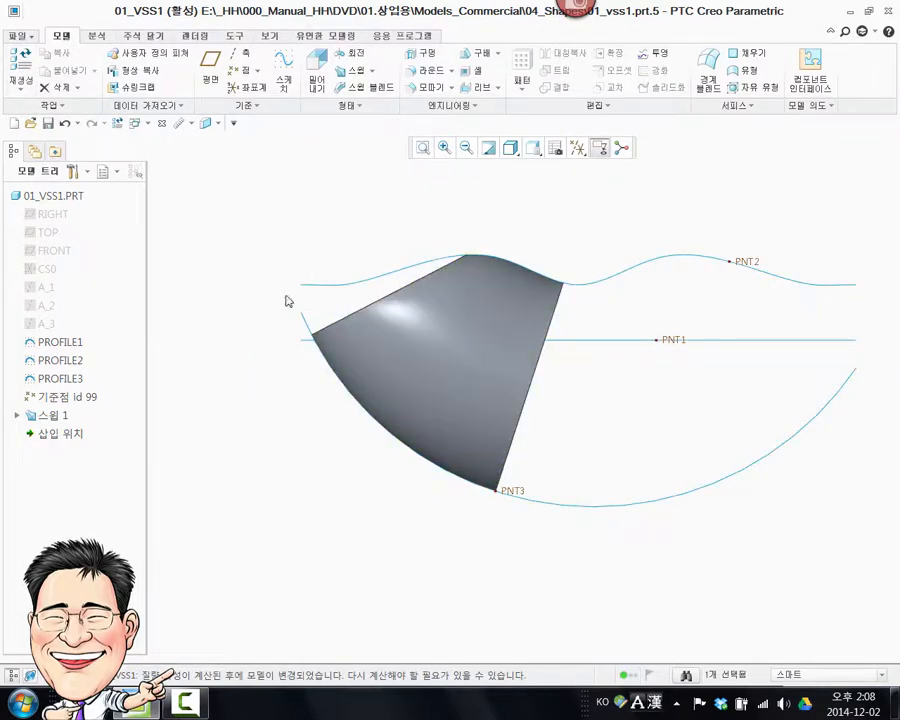